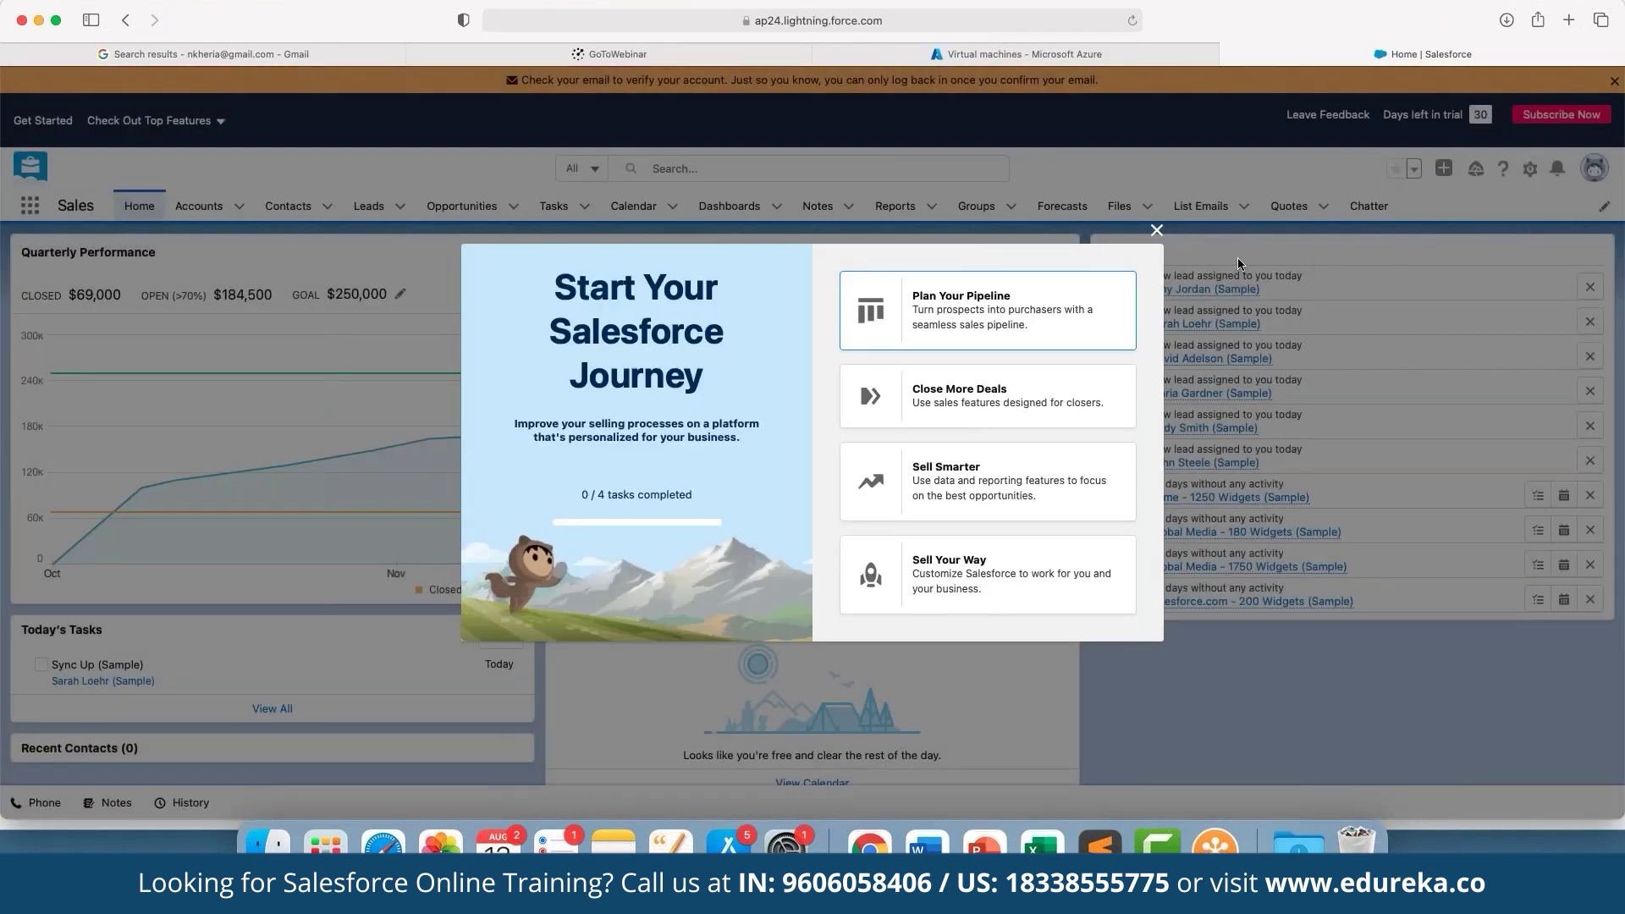
# - Dismiss the welcome dialog and open the Accounts list
pyautogui.click(1156, 230)
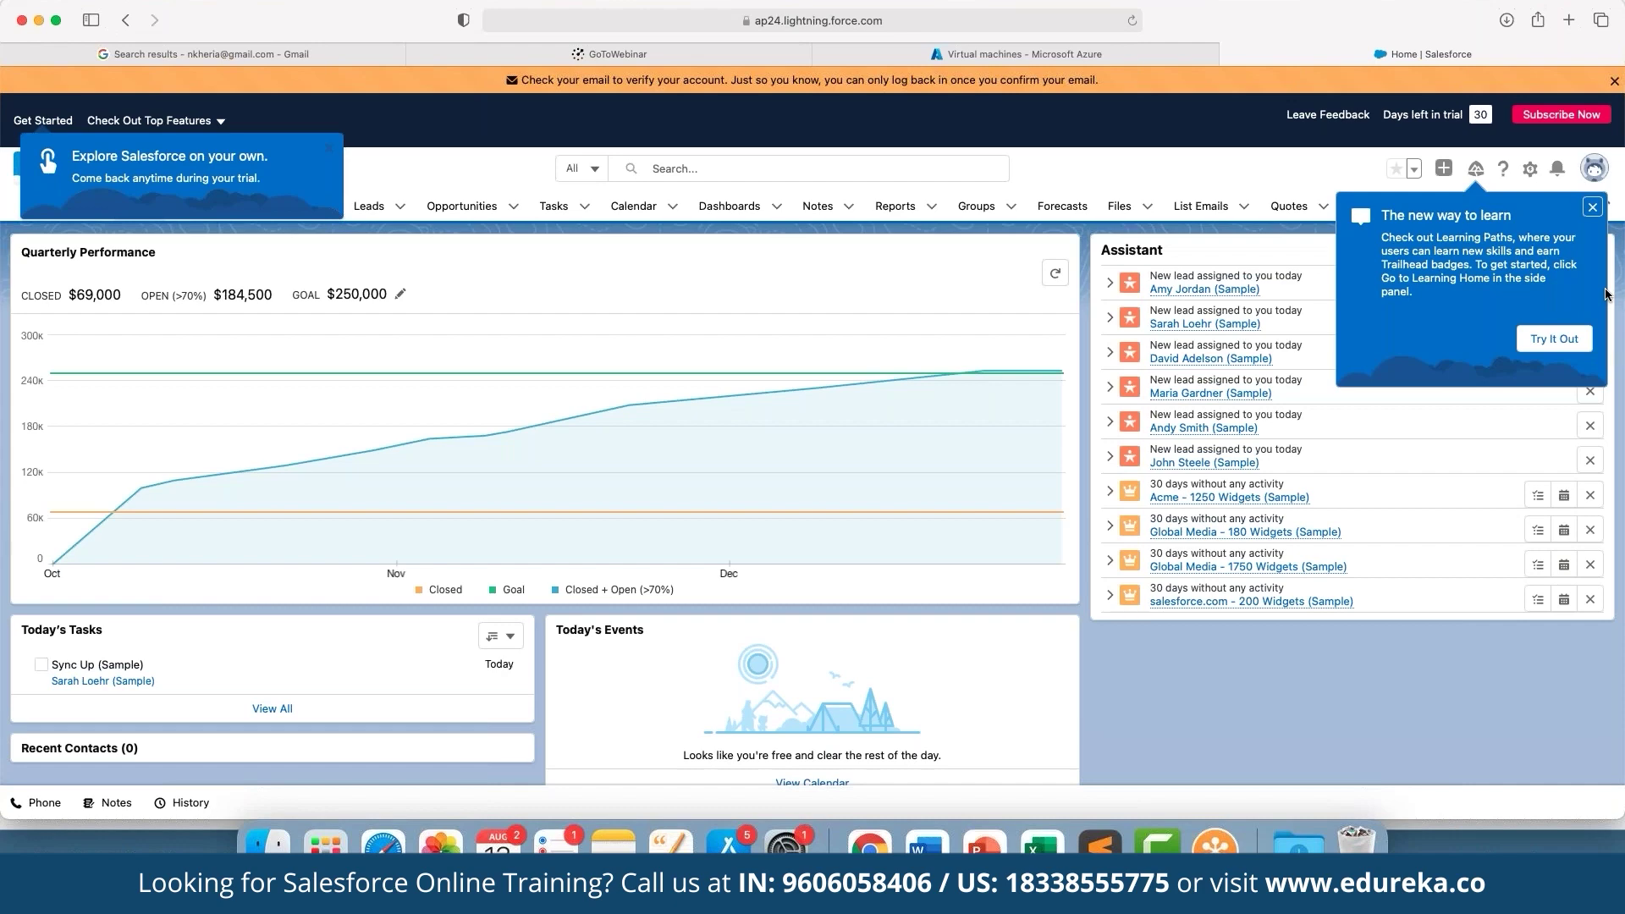
pyautogui.scroll(-2, 1605, 293)
pyautogui.scroll(2, 484, 386)
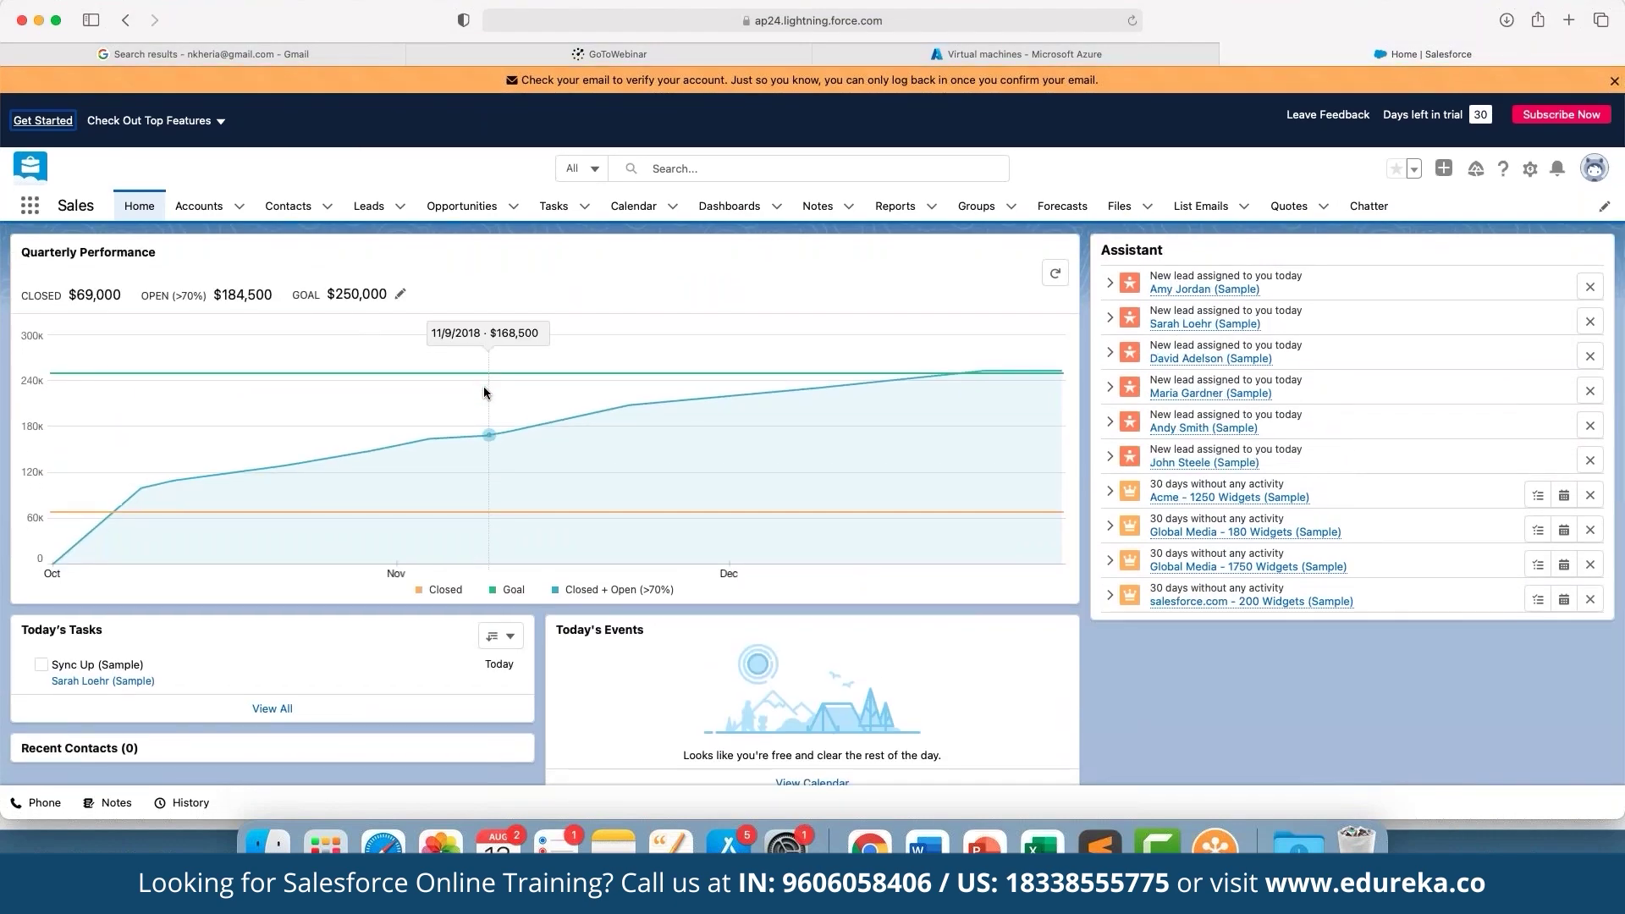
pyautogui.click(199, 207)
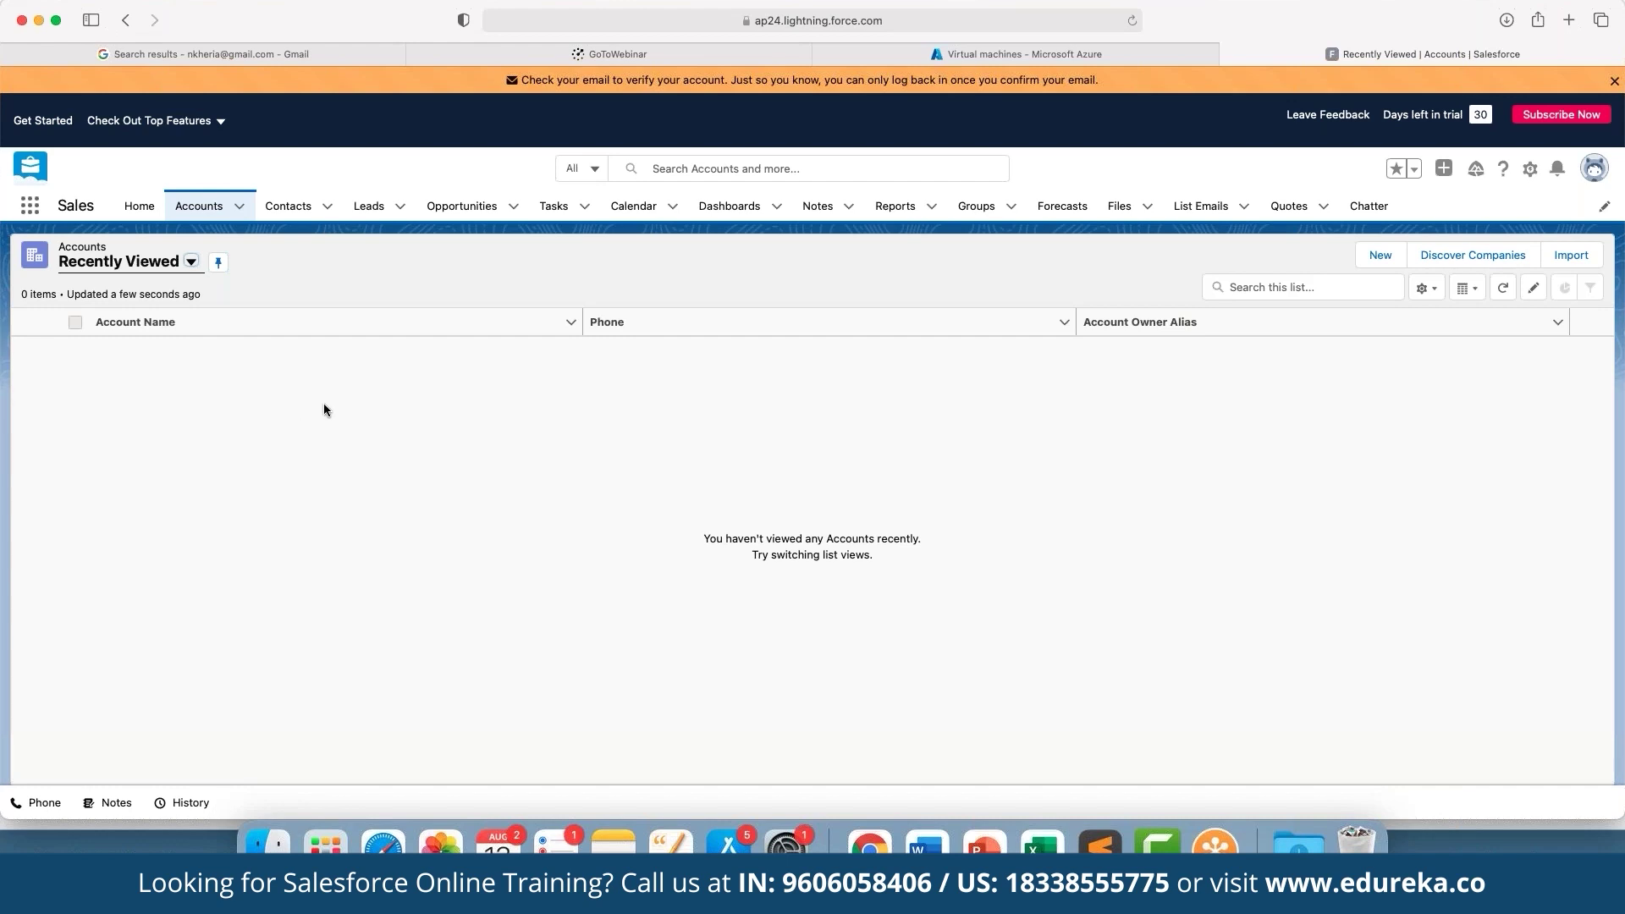
# - Examine the data import options for adding new Accounts and Contacts records
pyautogui.click(1577, 259)
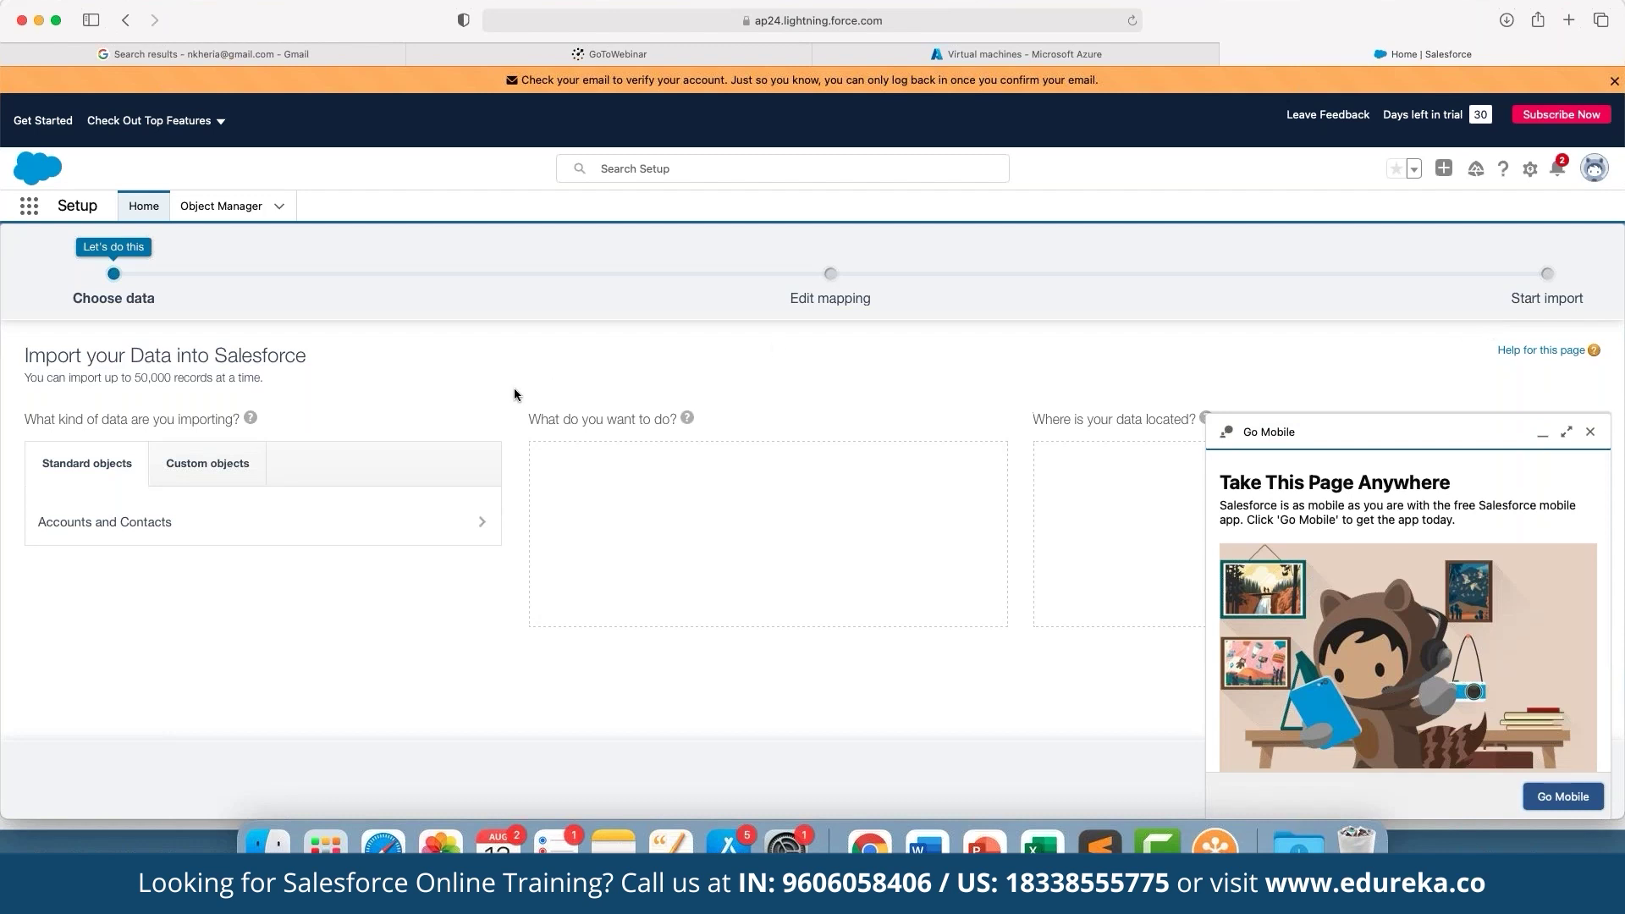
pyautogui.click(331, 526)
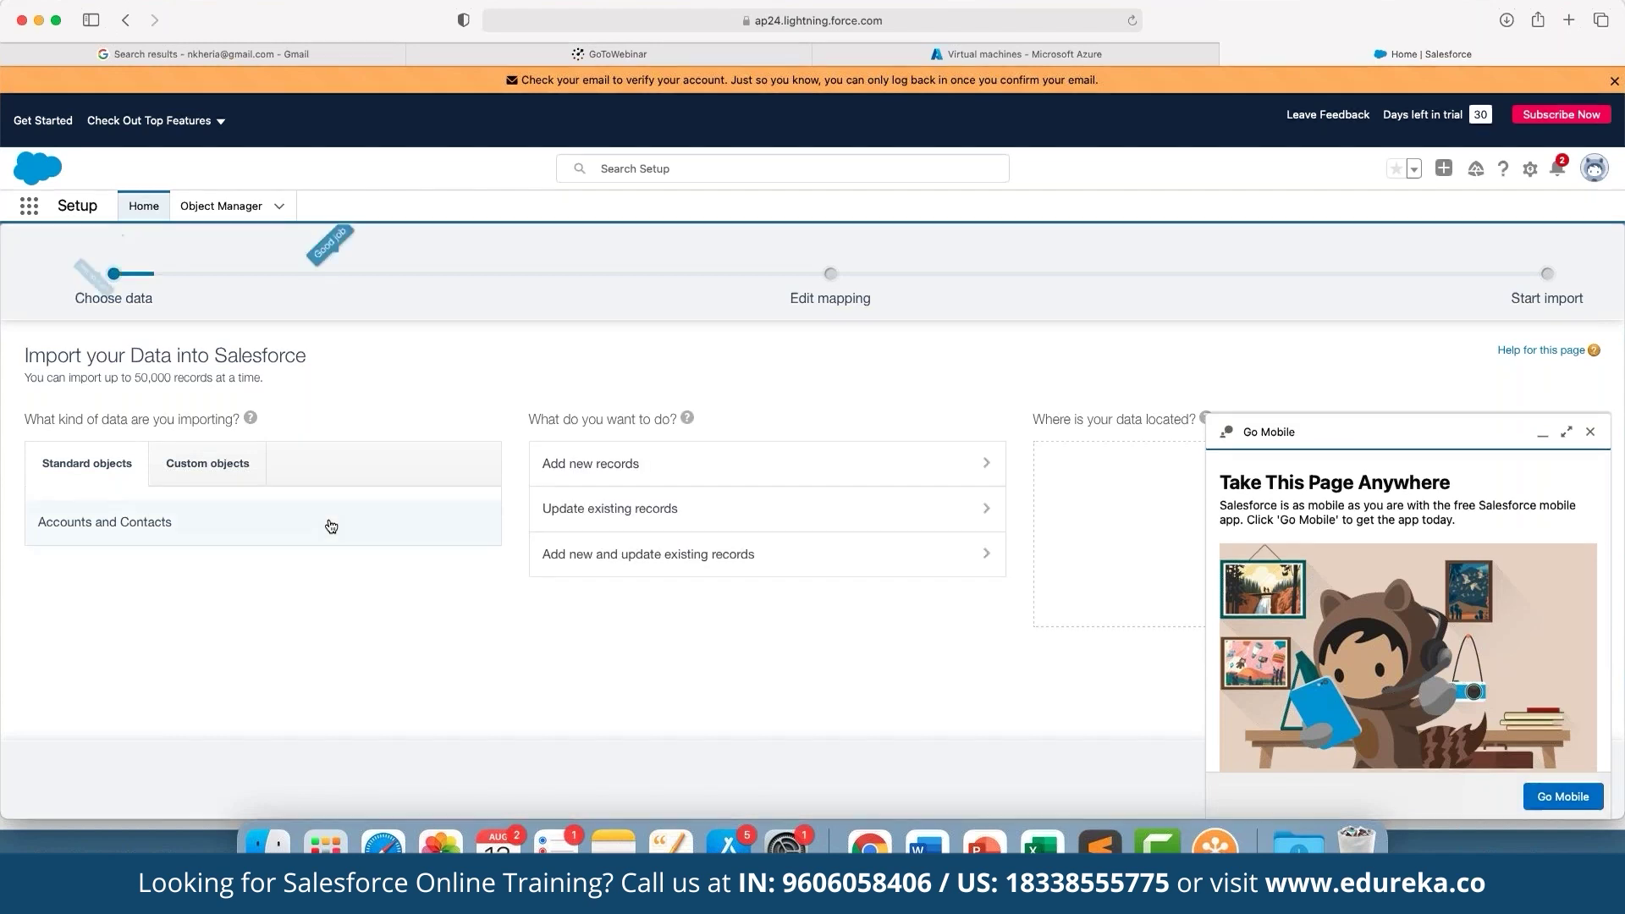
pyautogui.click(718, 457)
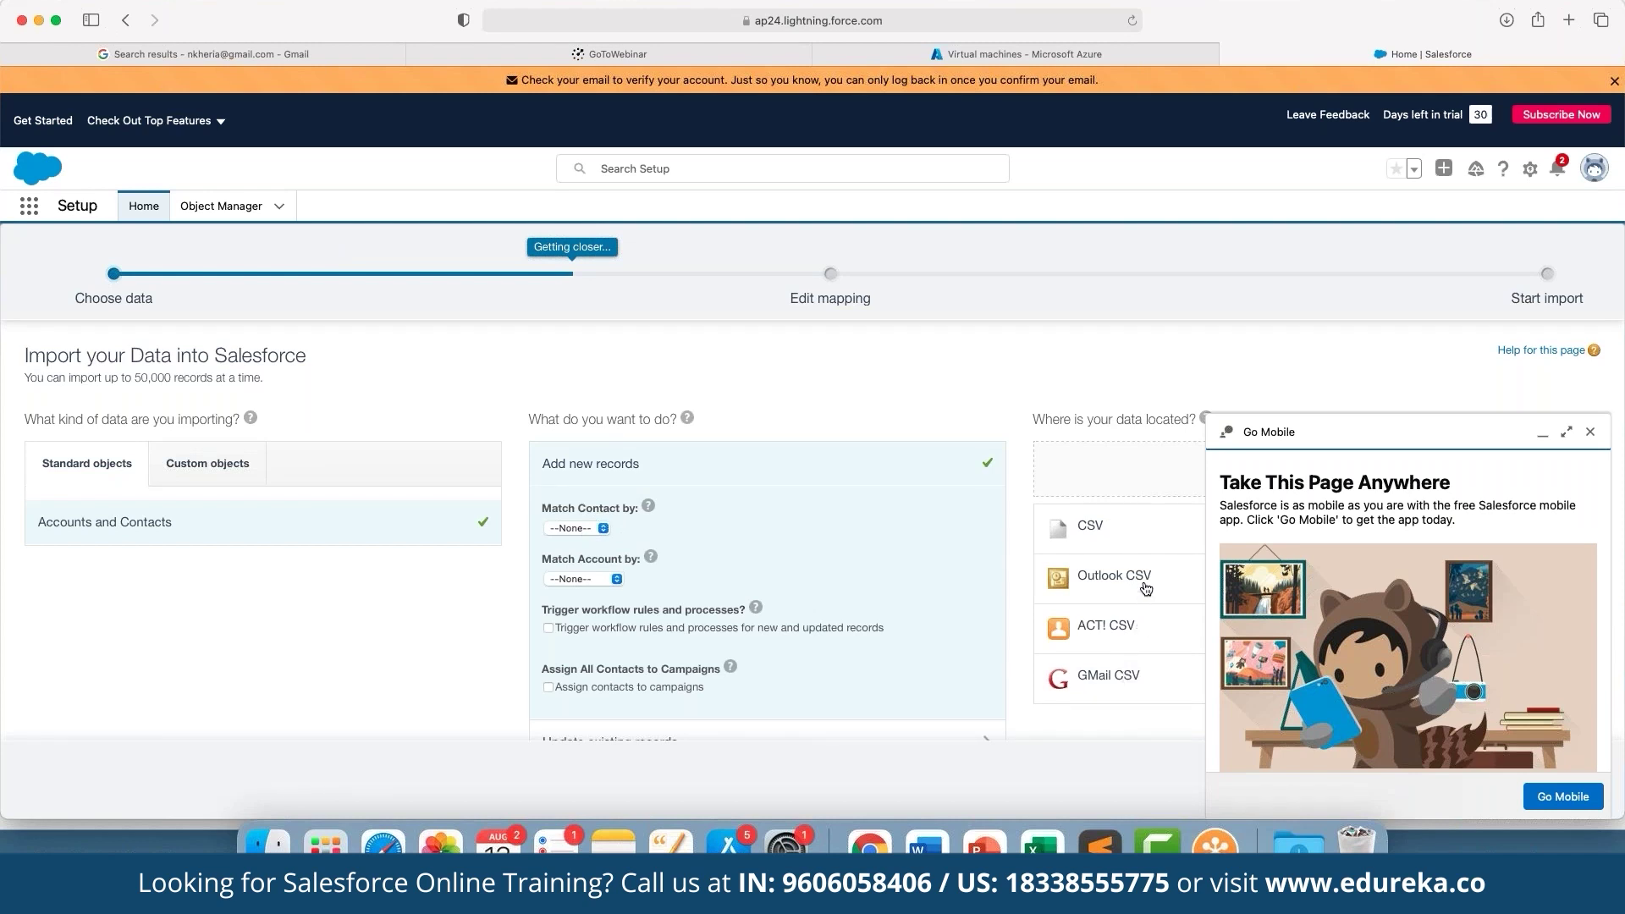
pyautogui.click(1591, 431)
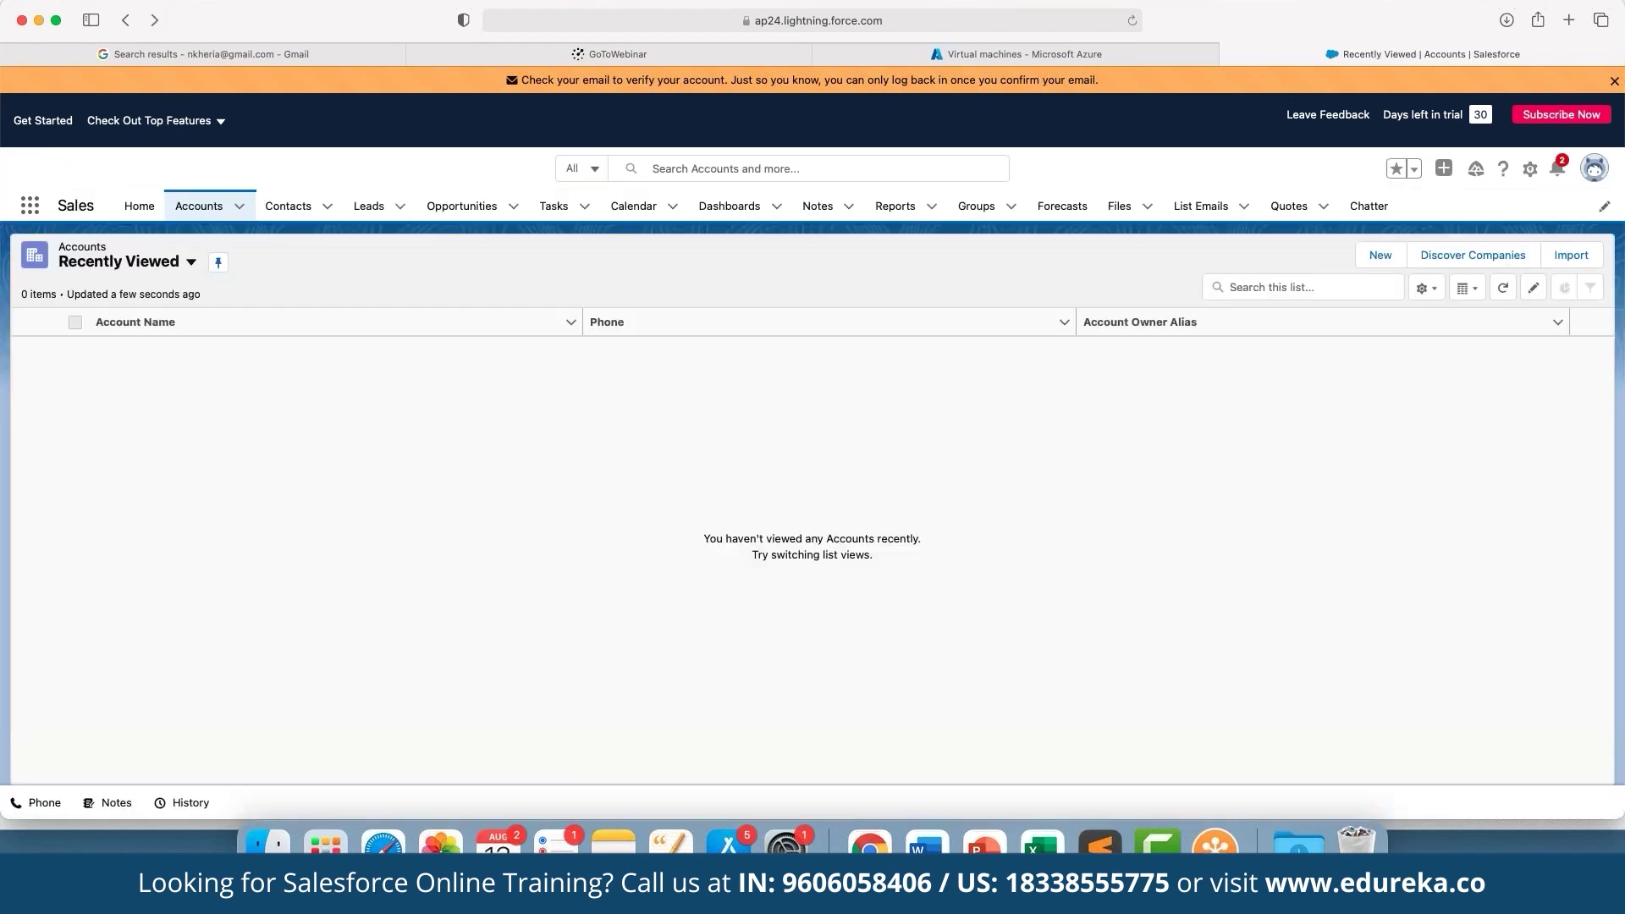
# - Start a new account, enter the account name and pick the suggested company match to fill in its website
pyautogui.click(1377, 255)
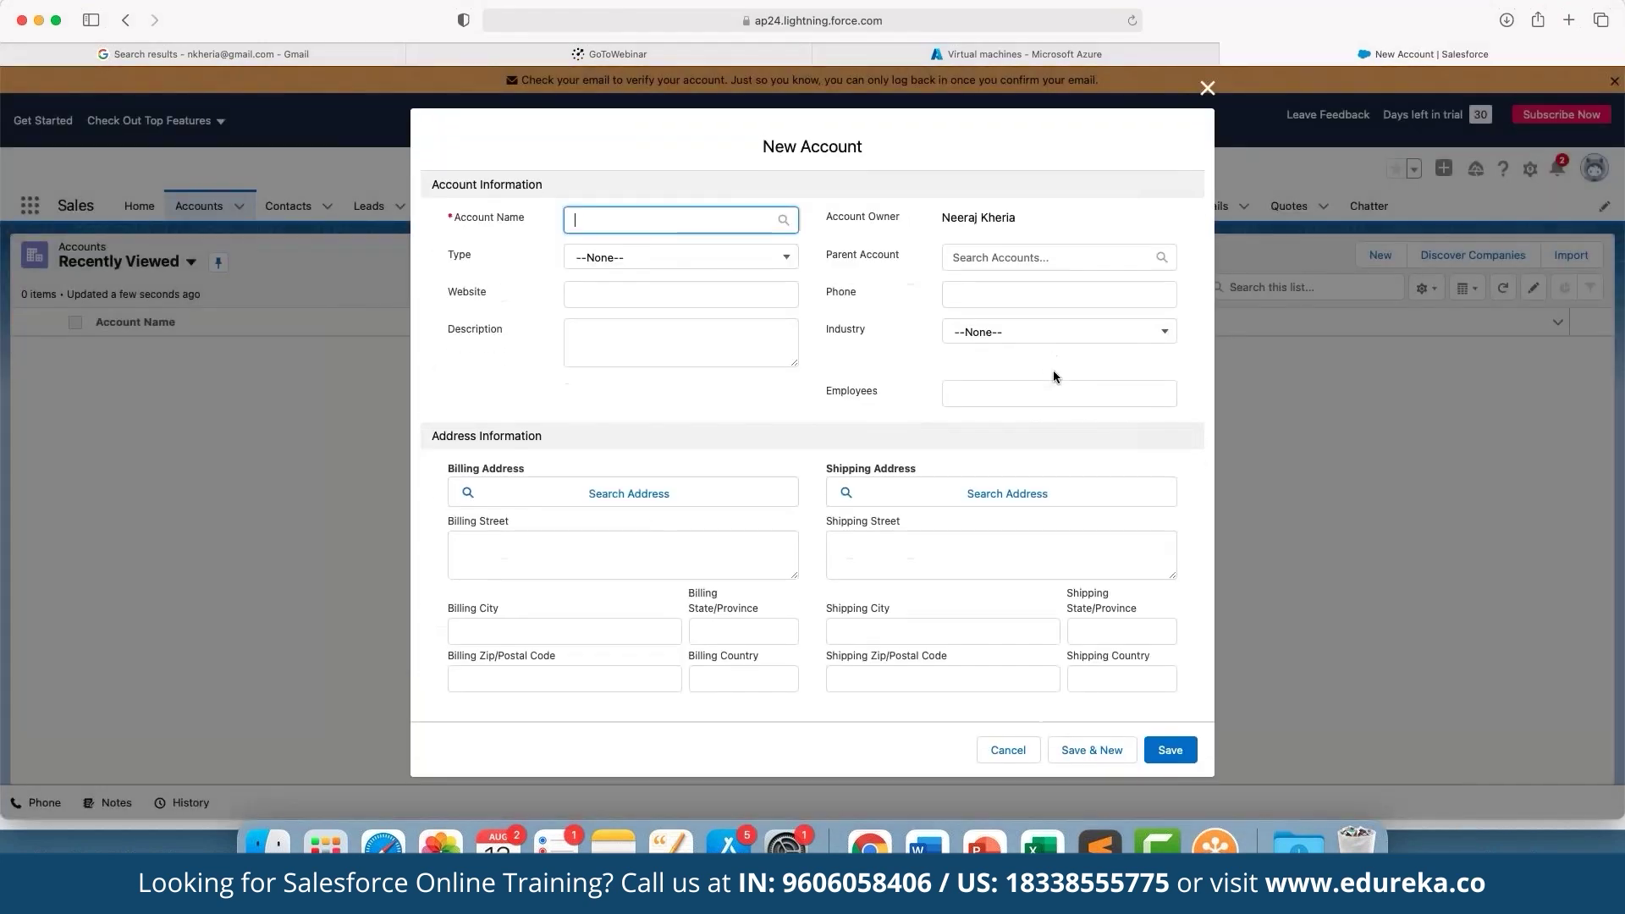
pyautogui.write('John Doe')
pyautogui.press('Tab')
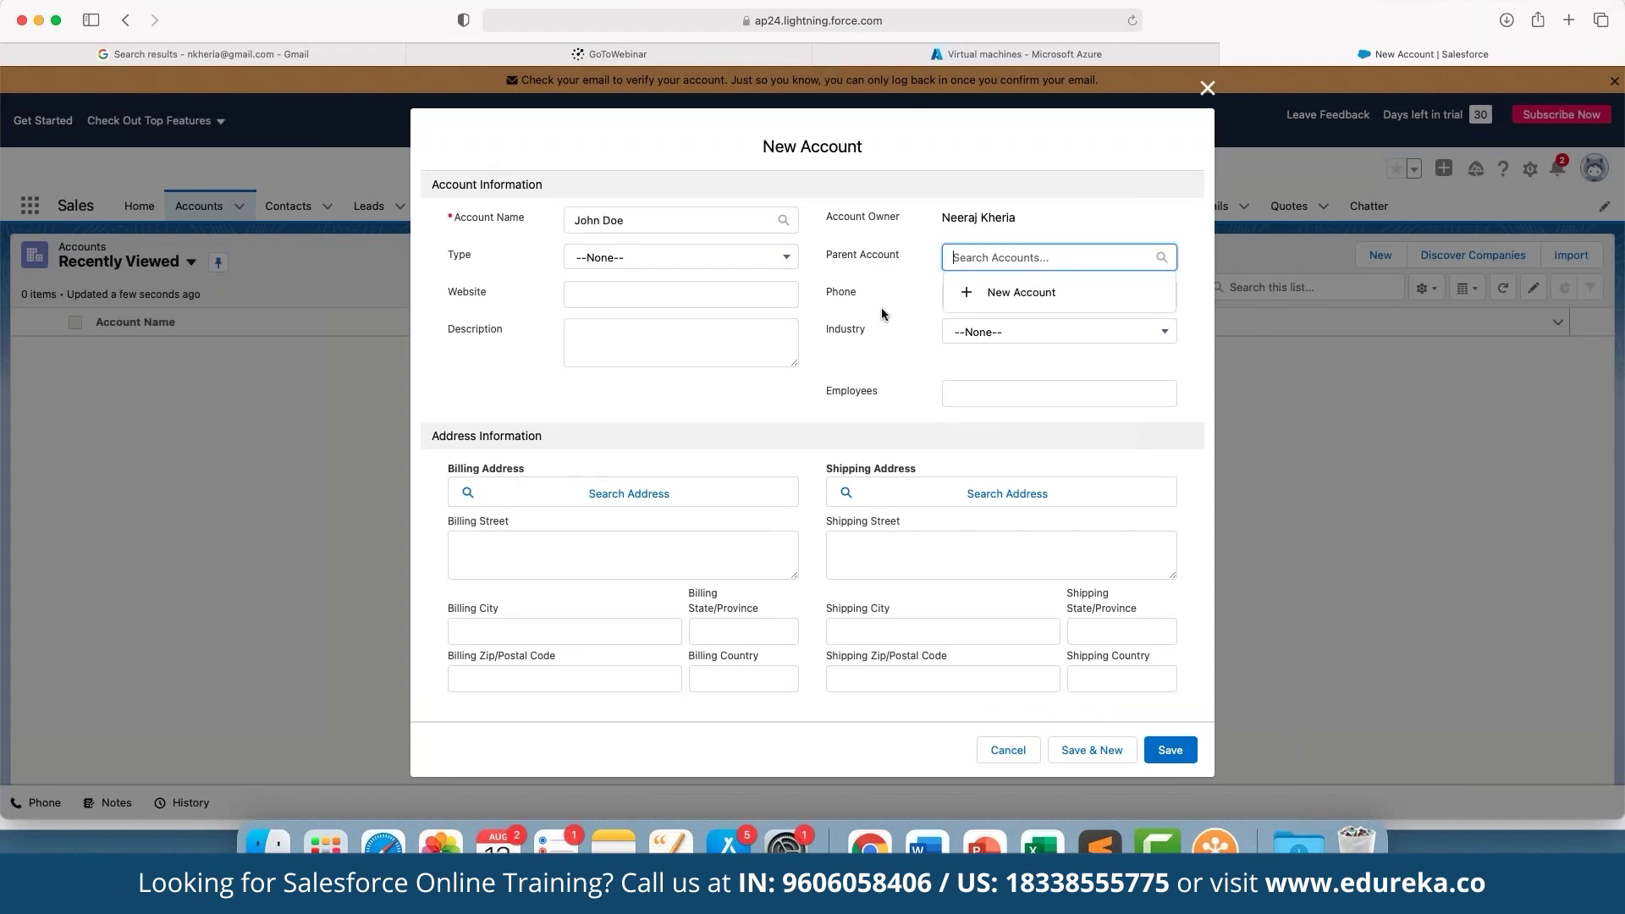
pyautogui.press('Tab')
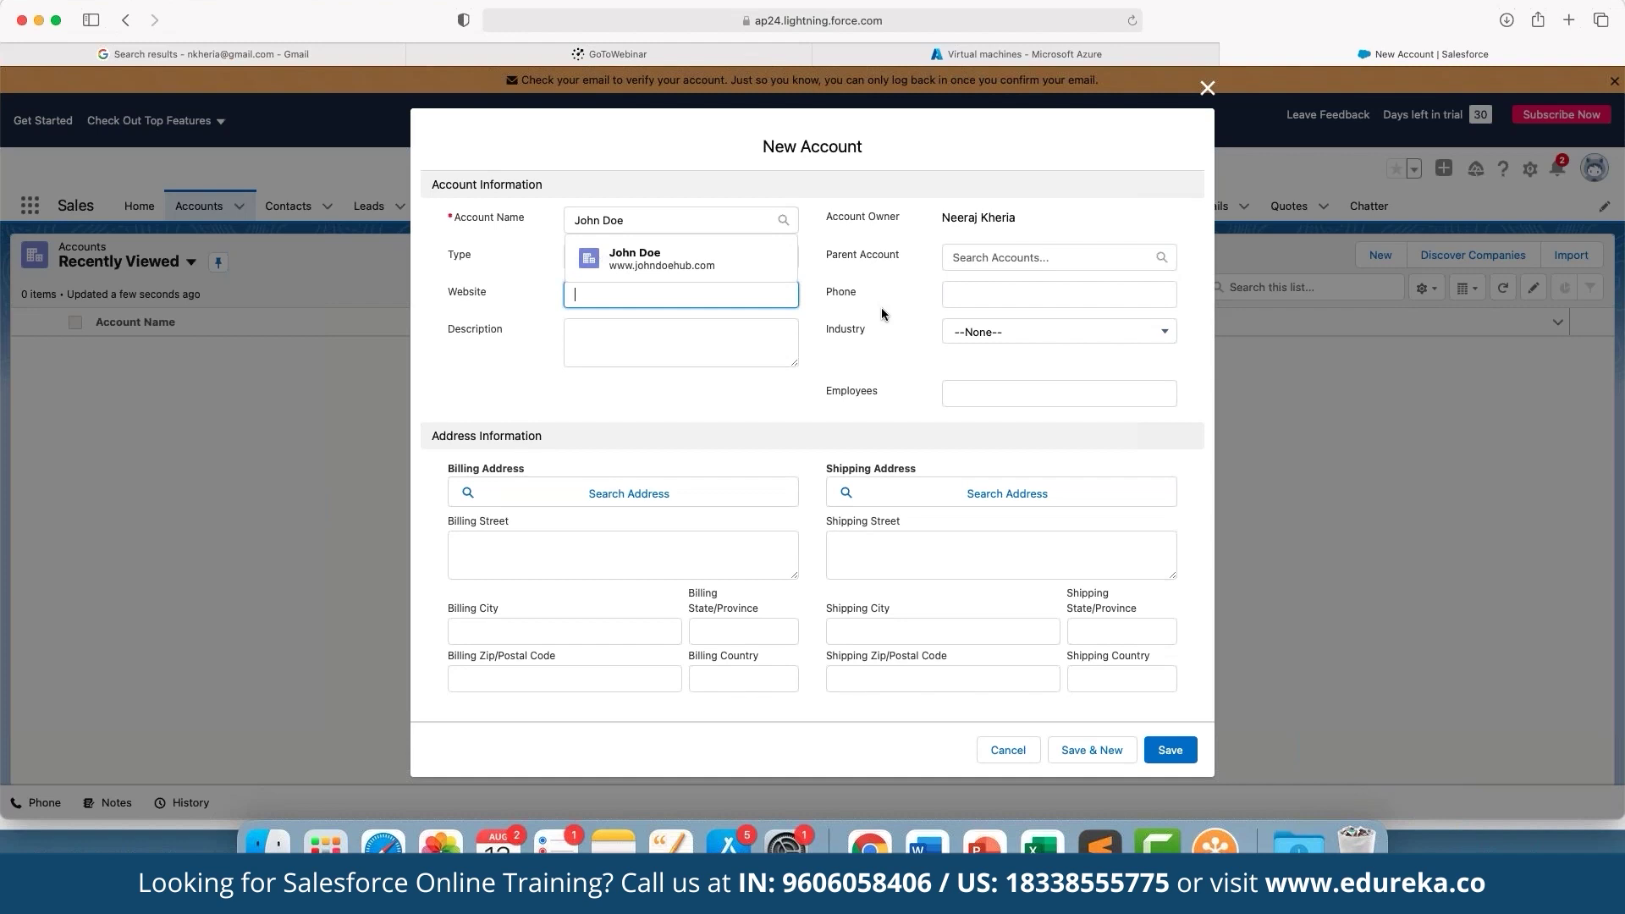
pyautogui.click(665, 270)
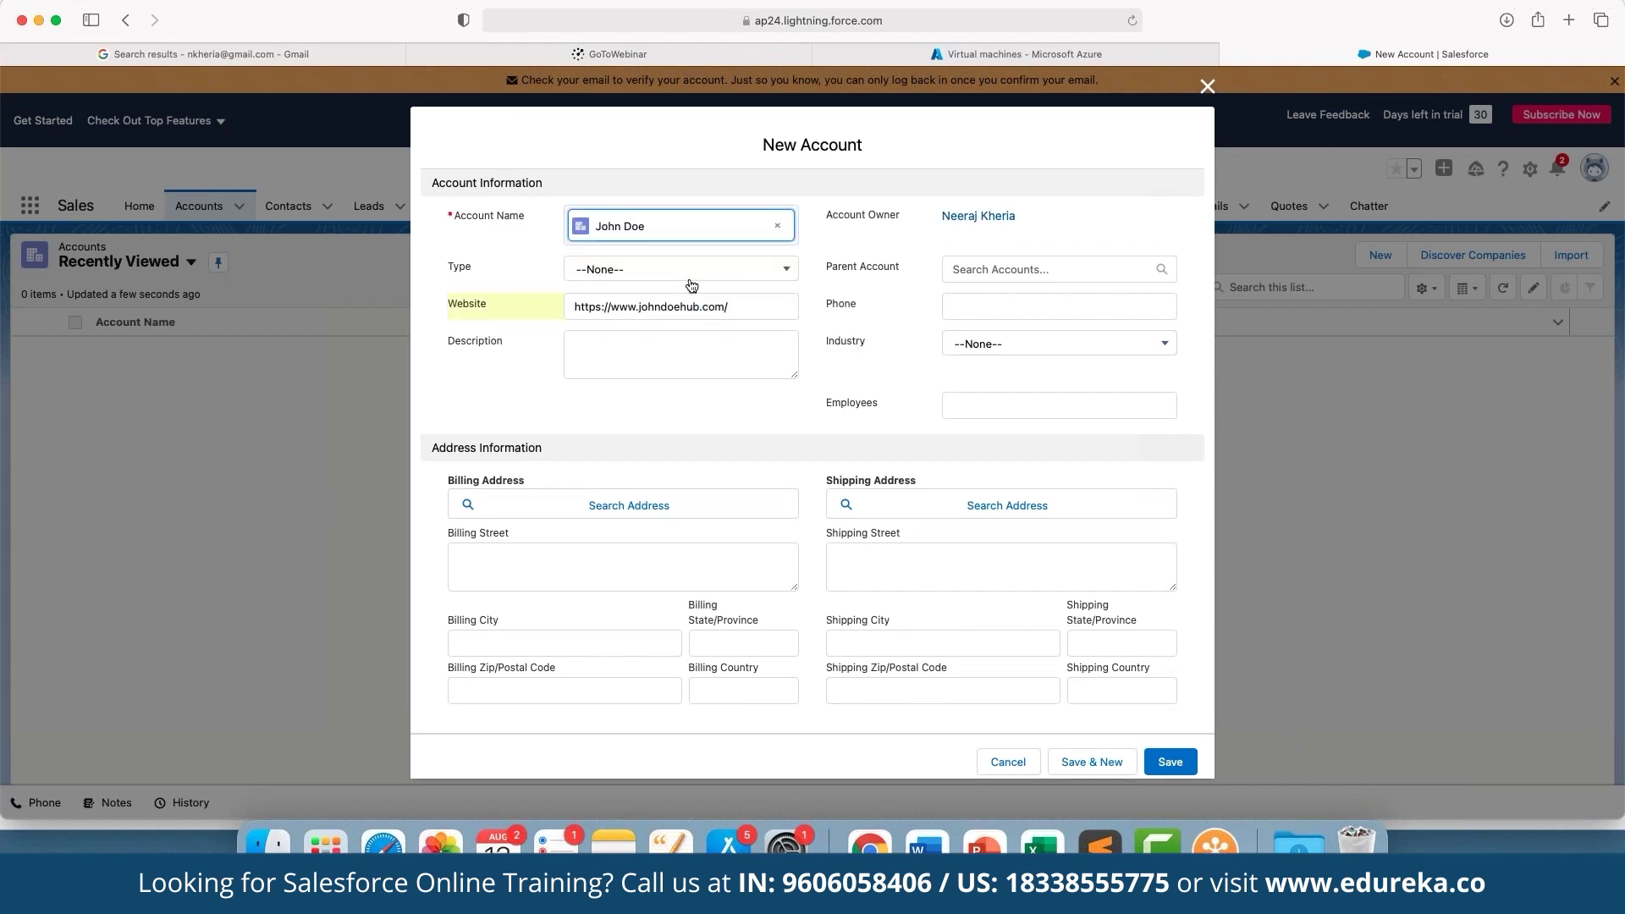
# - Set the new account's type to Customer and its industry to Energy, and save the account
pyautogui.click(693, 279)
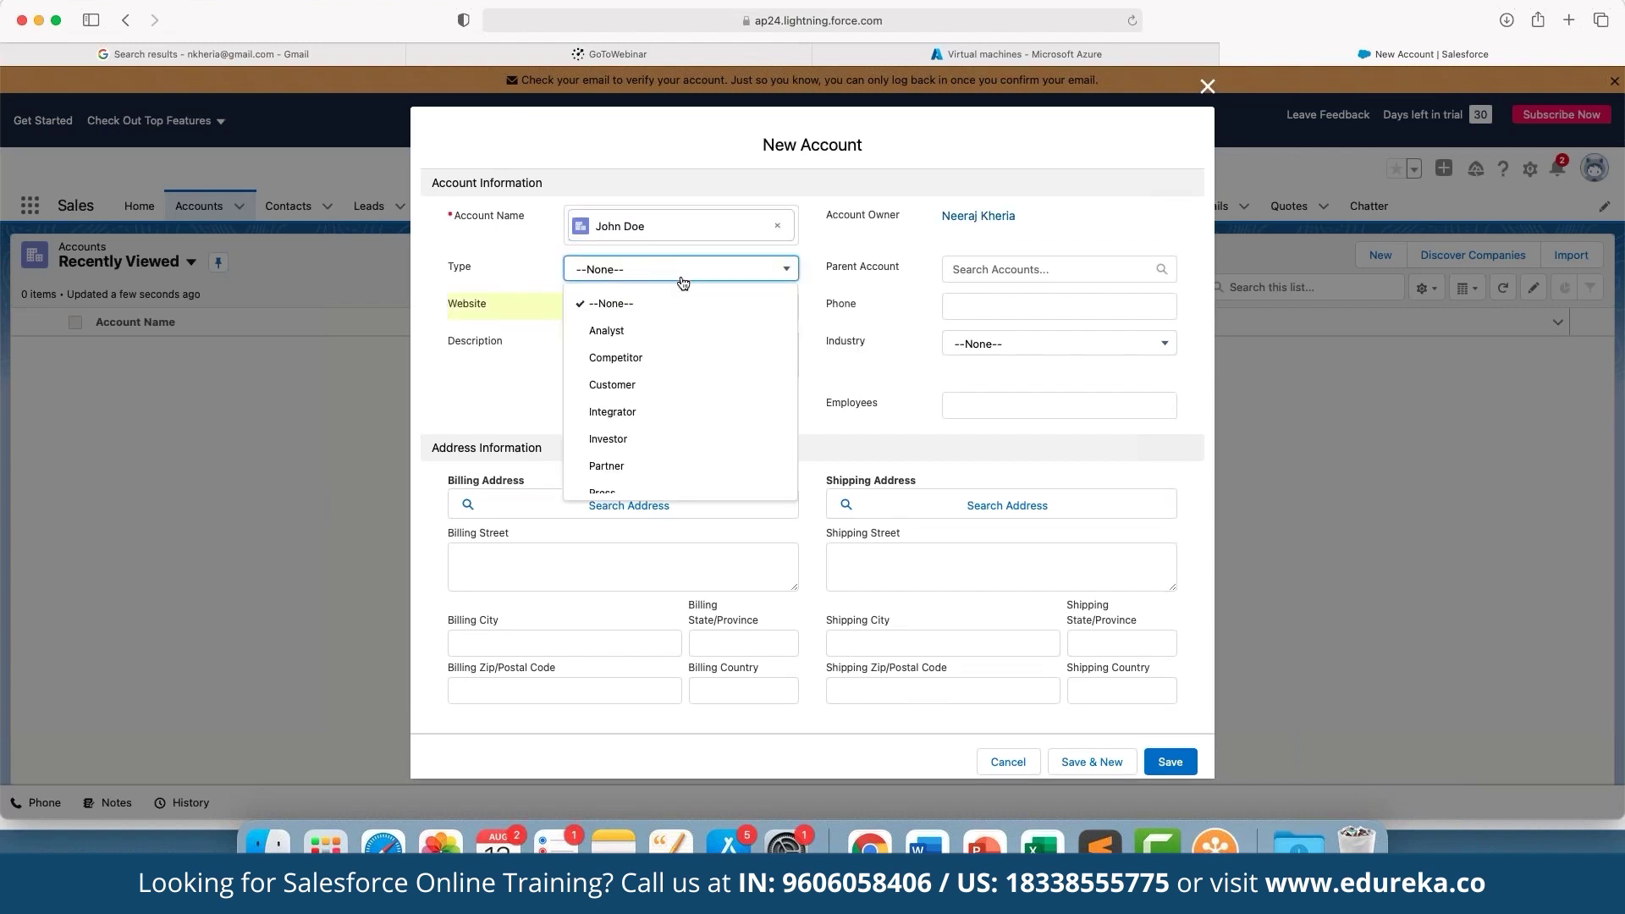
pyautogui.click(659, 386)
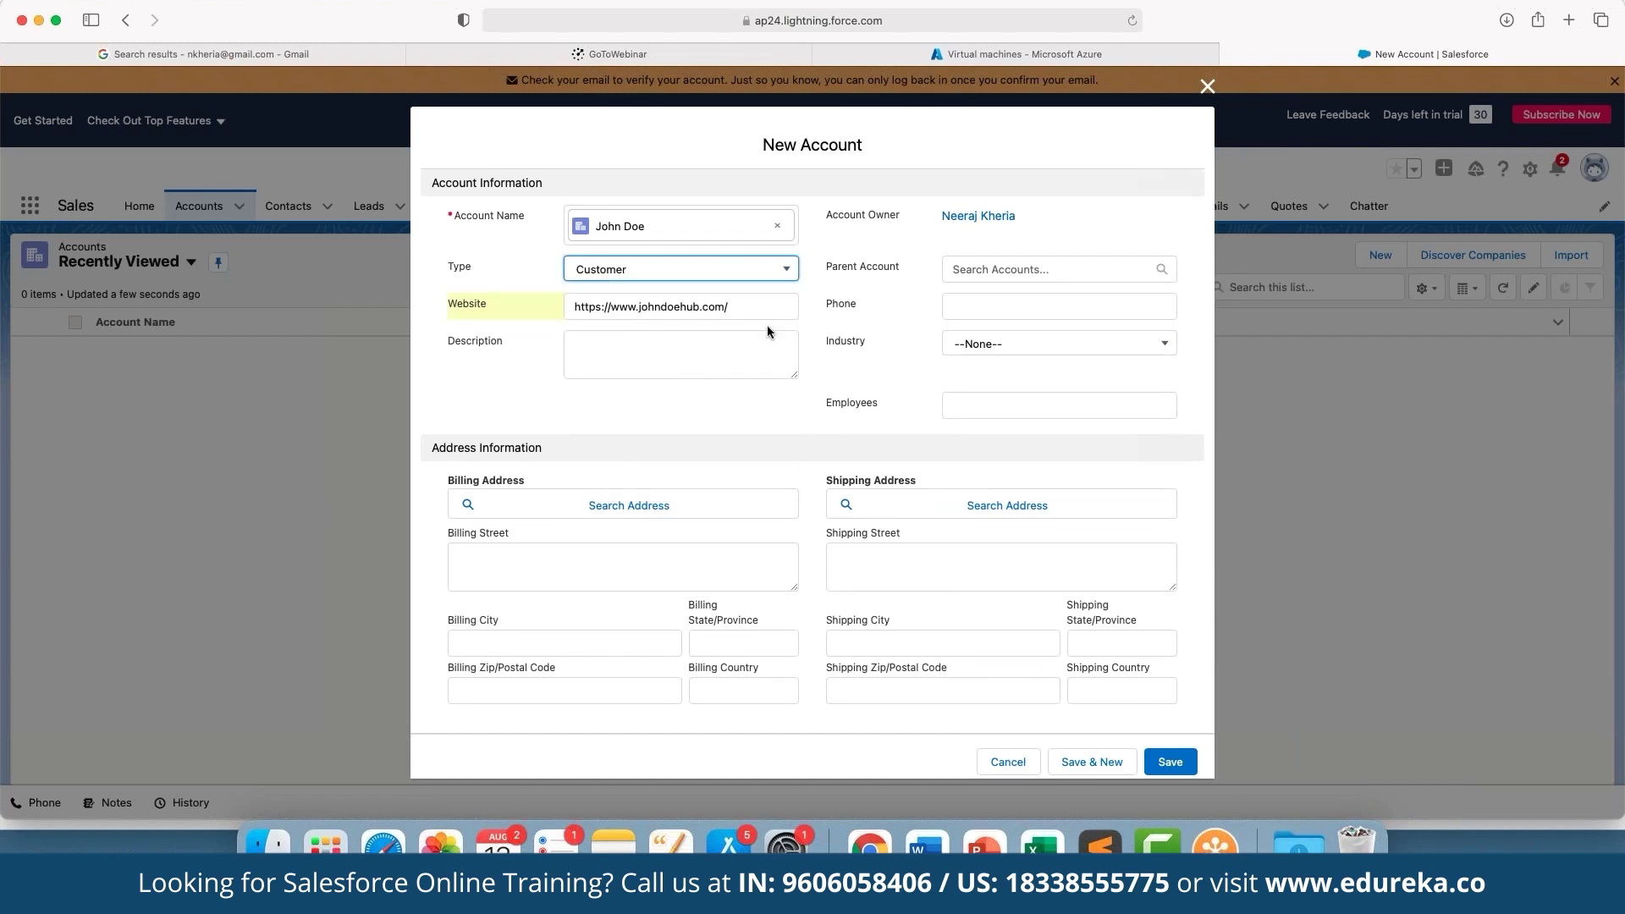
pyautogui.click(1014, 350)
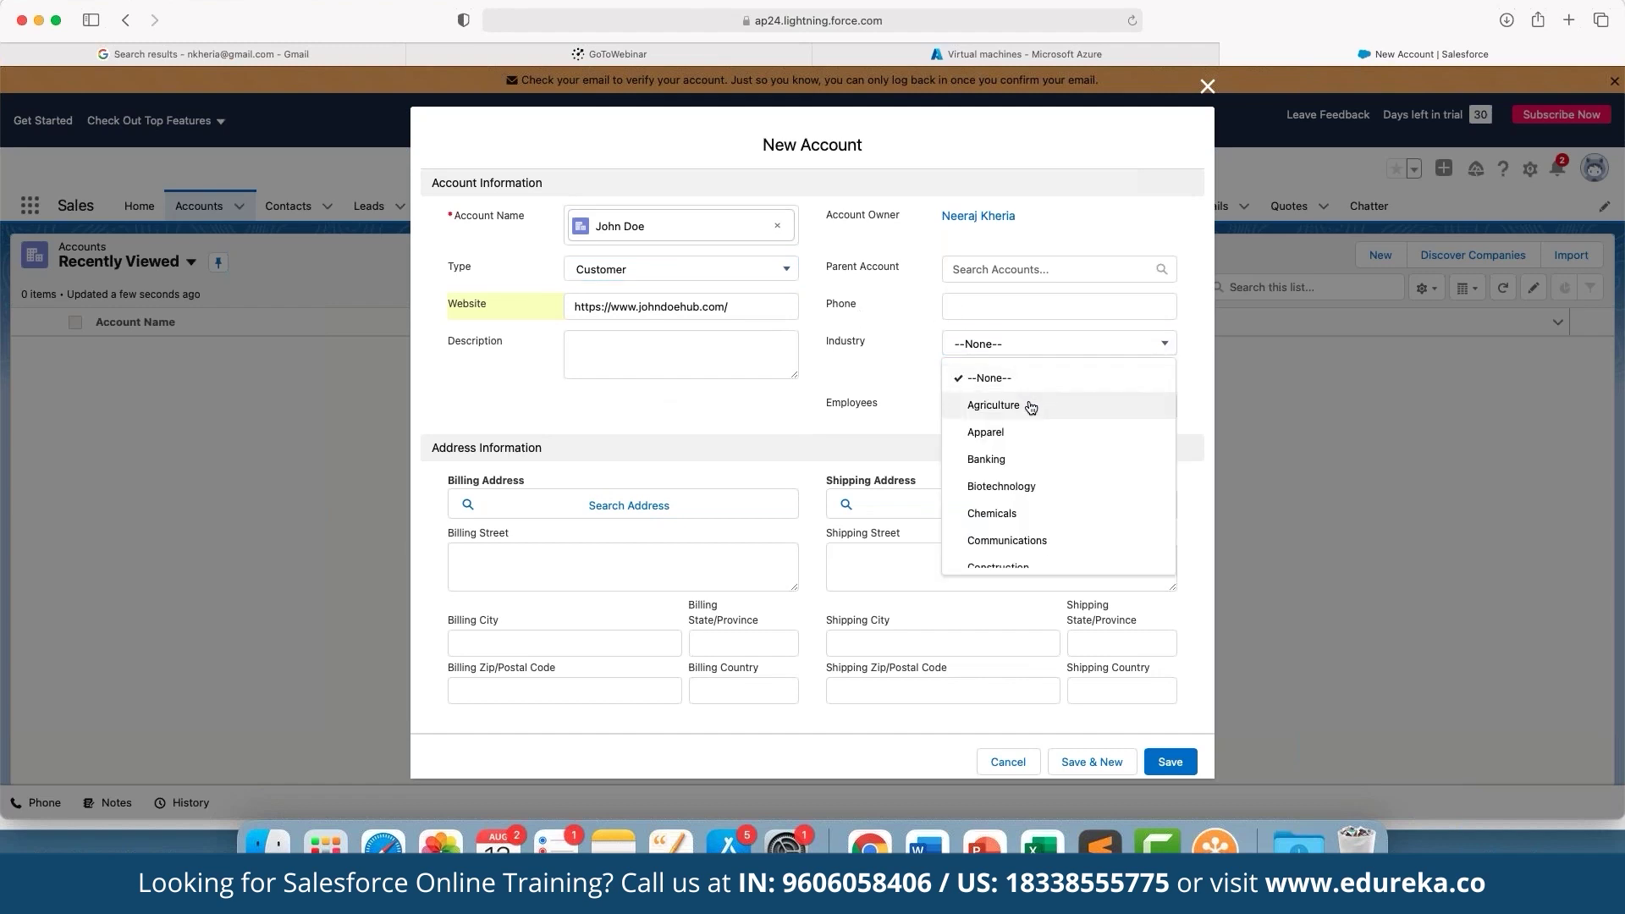
pyautogui.scroll(-5, 1034, 533)
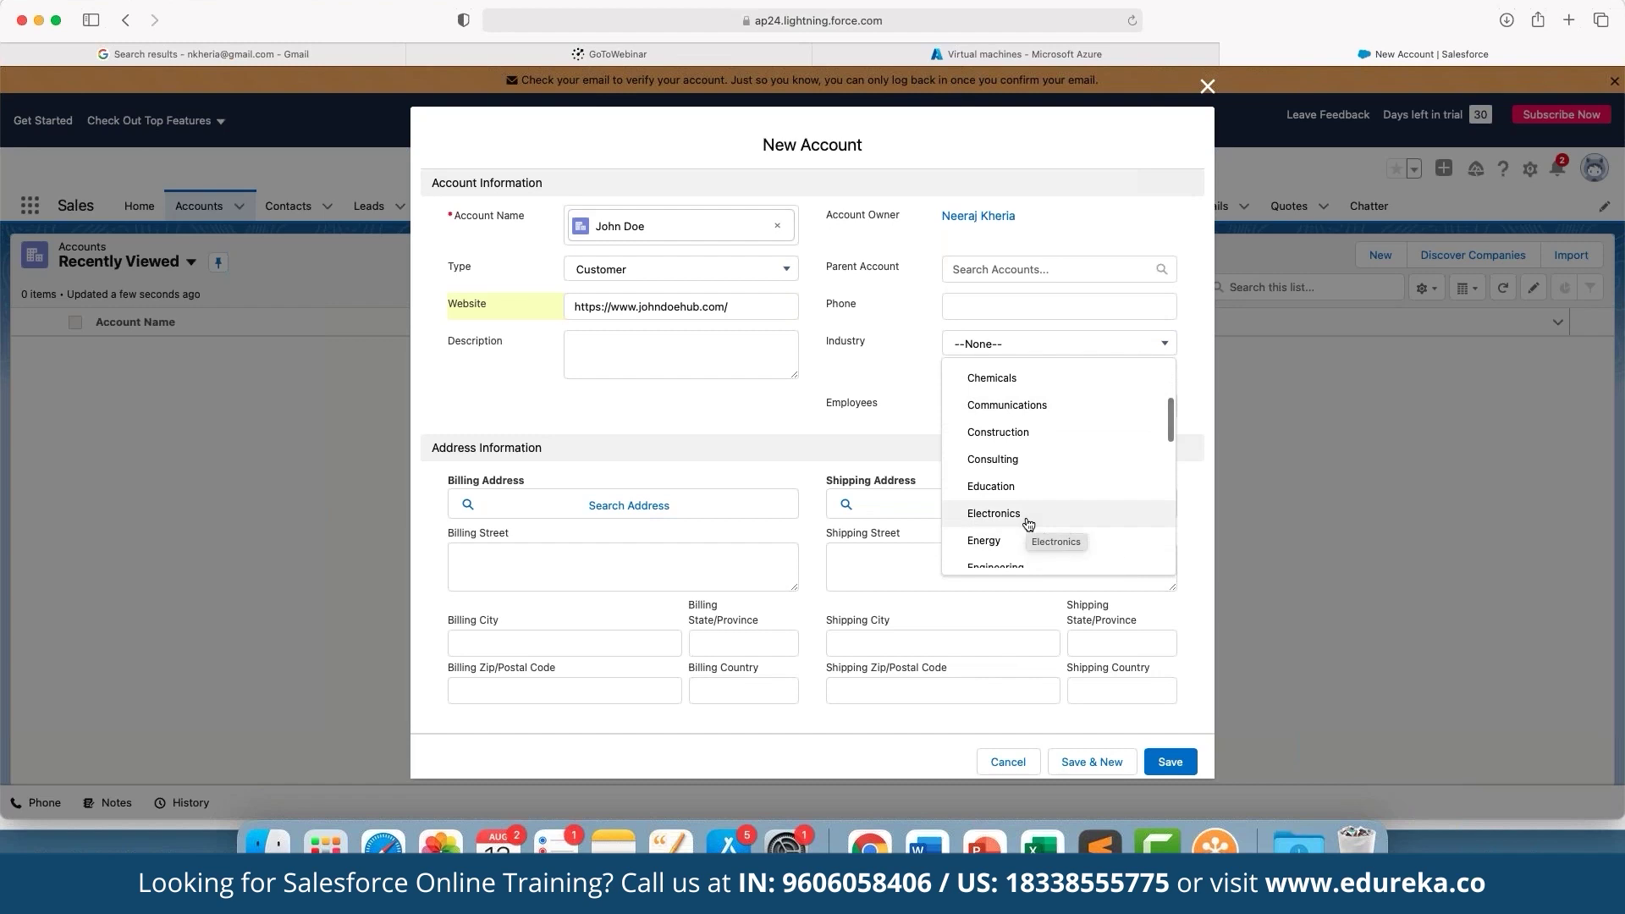
pyautogui.click(1022, 541)
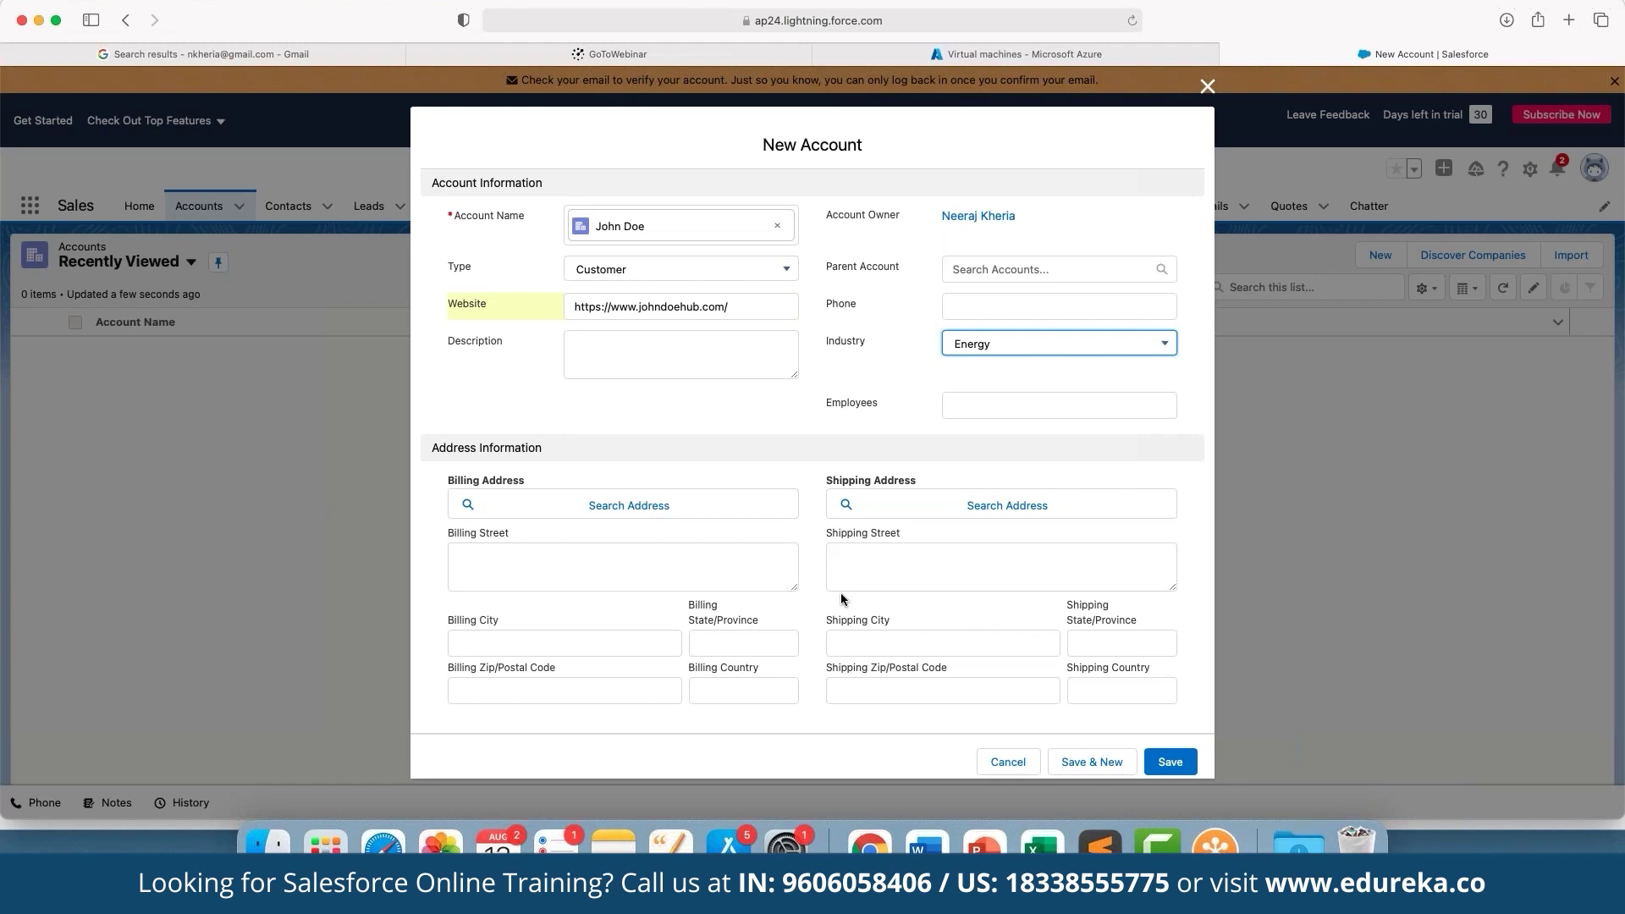
pyautogui.click(1170, 762)
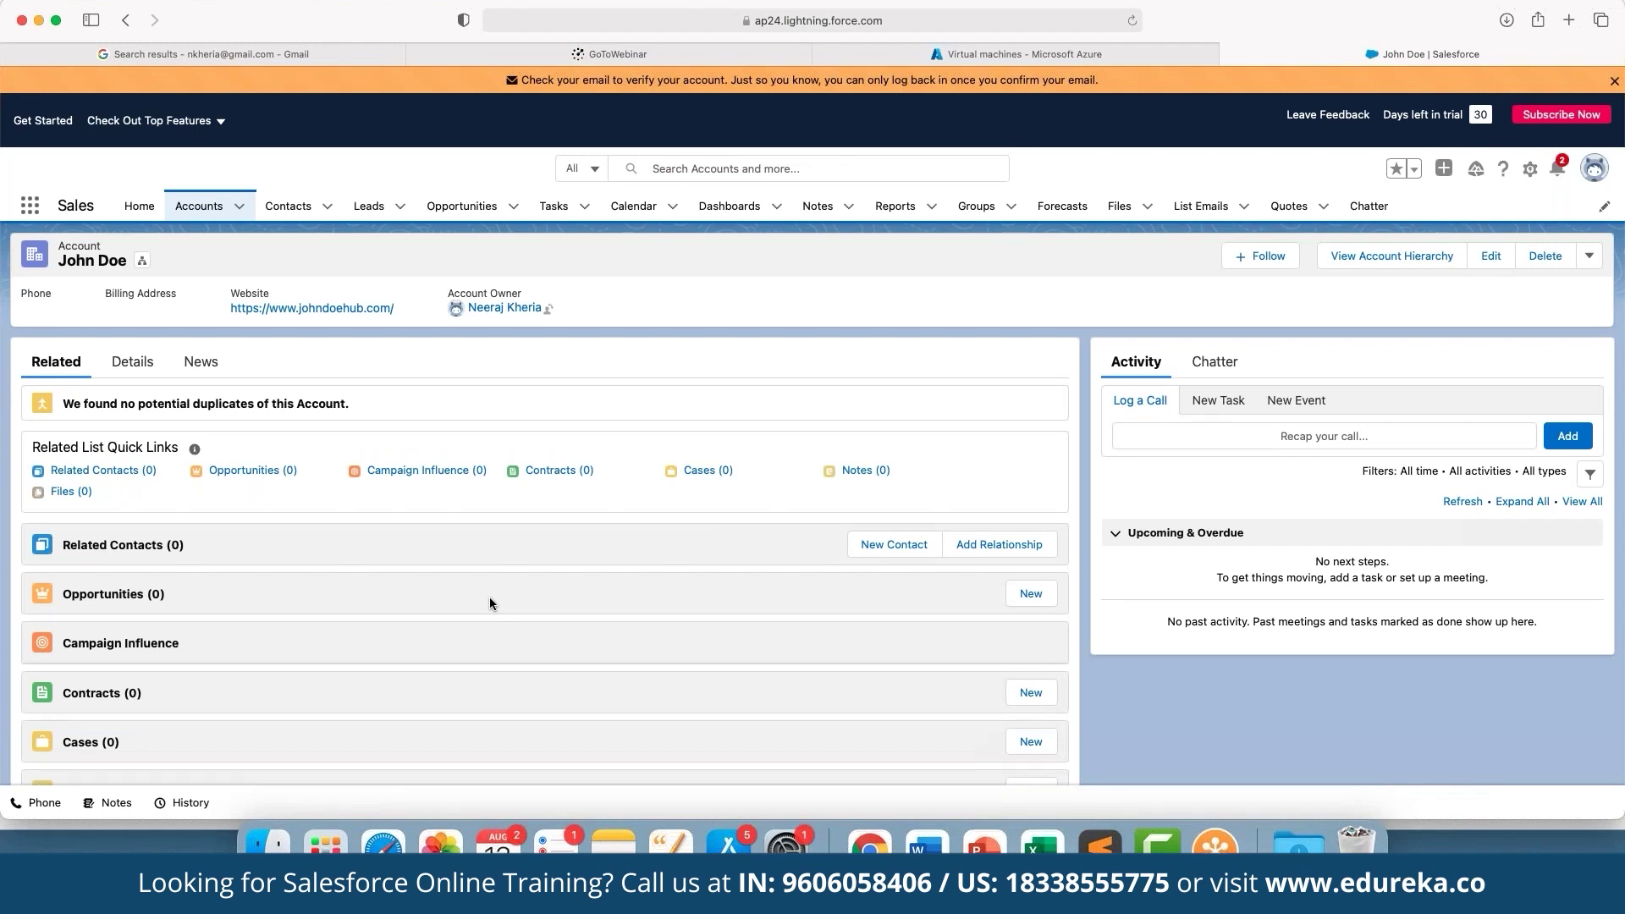
# - Start a new opportunity for this account and name it "Upsell of new Service"
pyautogui.scroll(-2, 489, 596)
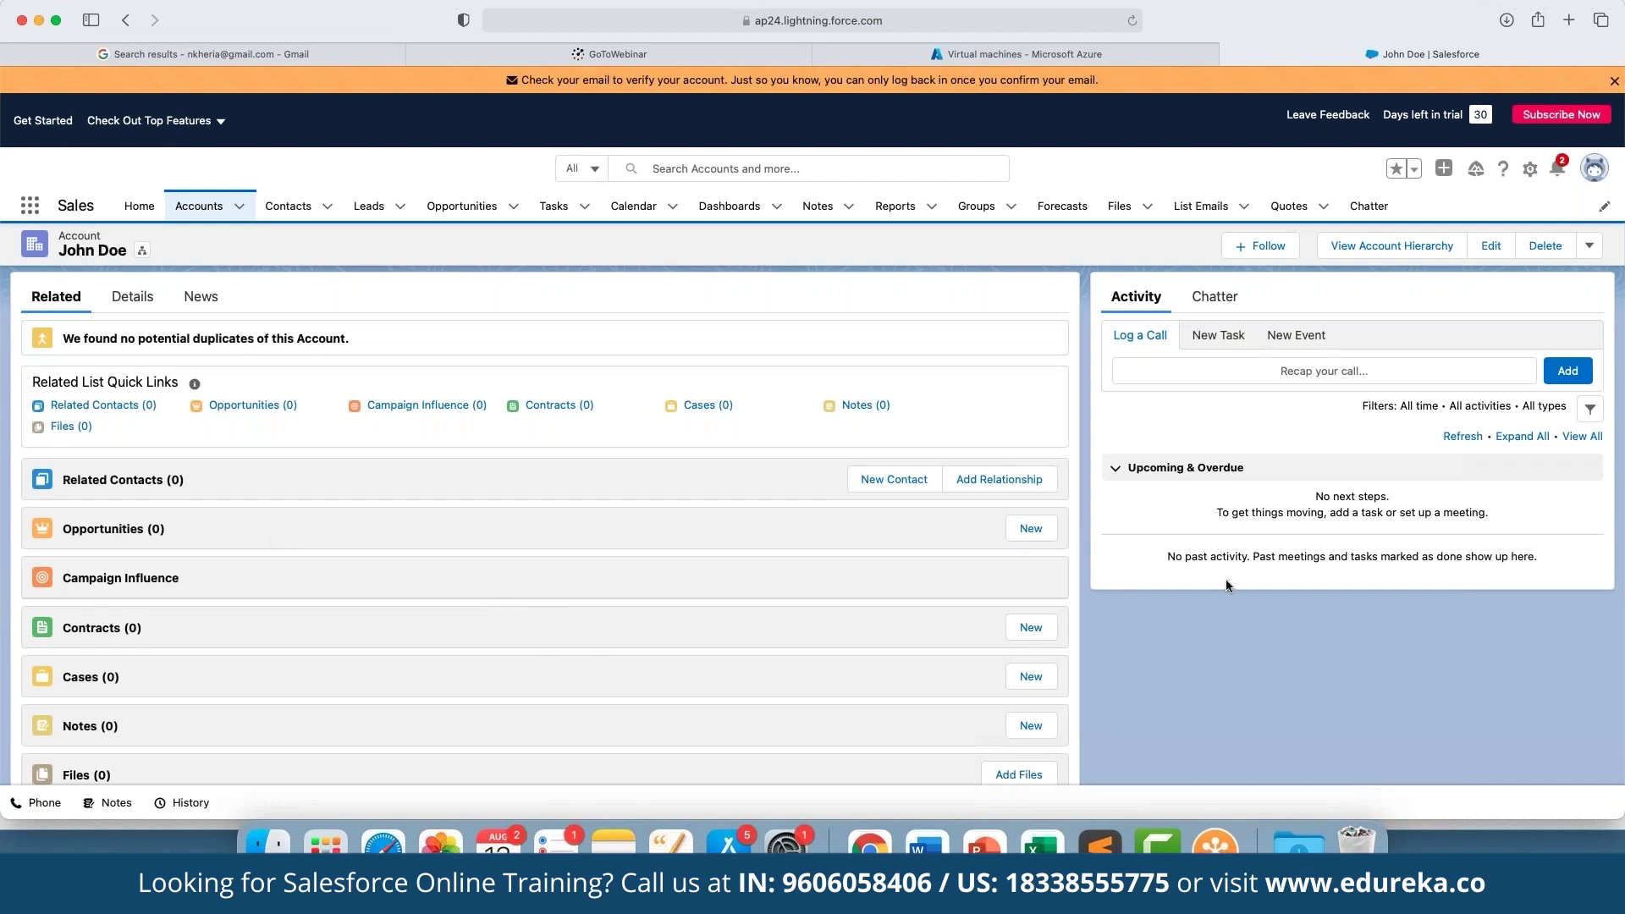
pyautogui.click(1030, 528)
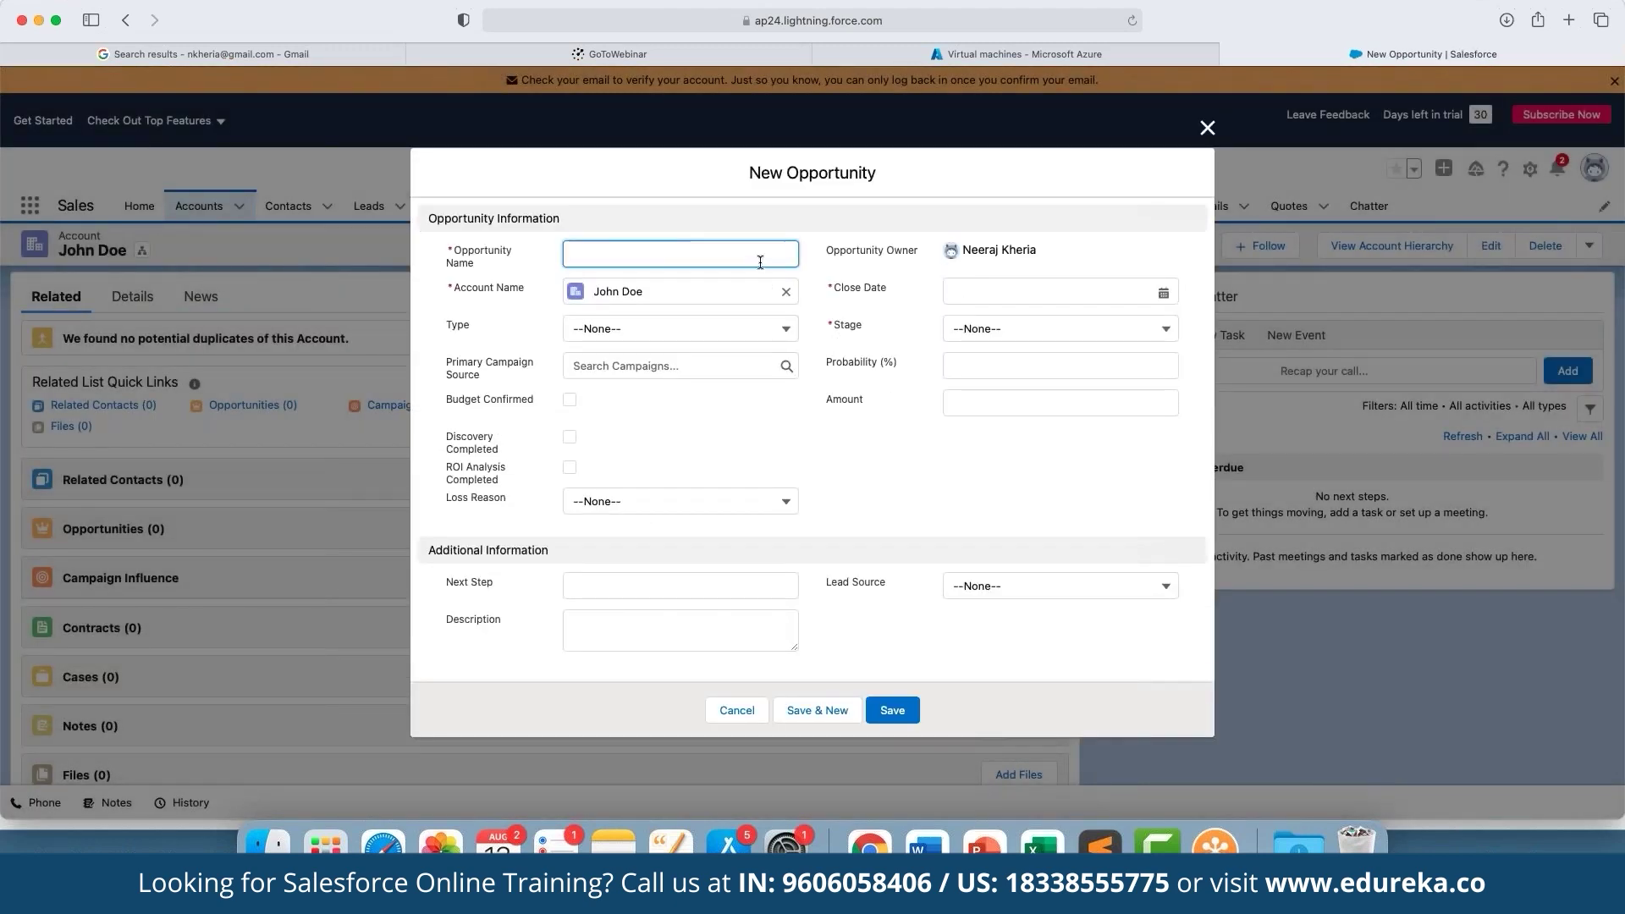
pyautogui.write('Upsell of new Service')
pyautogui.press('Tab')
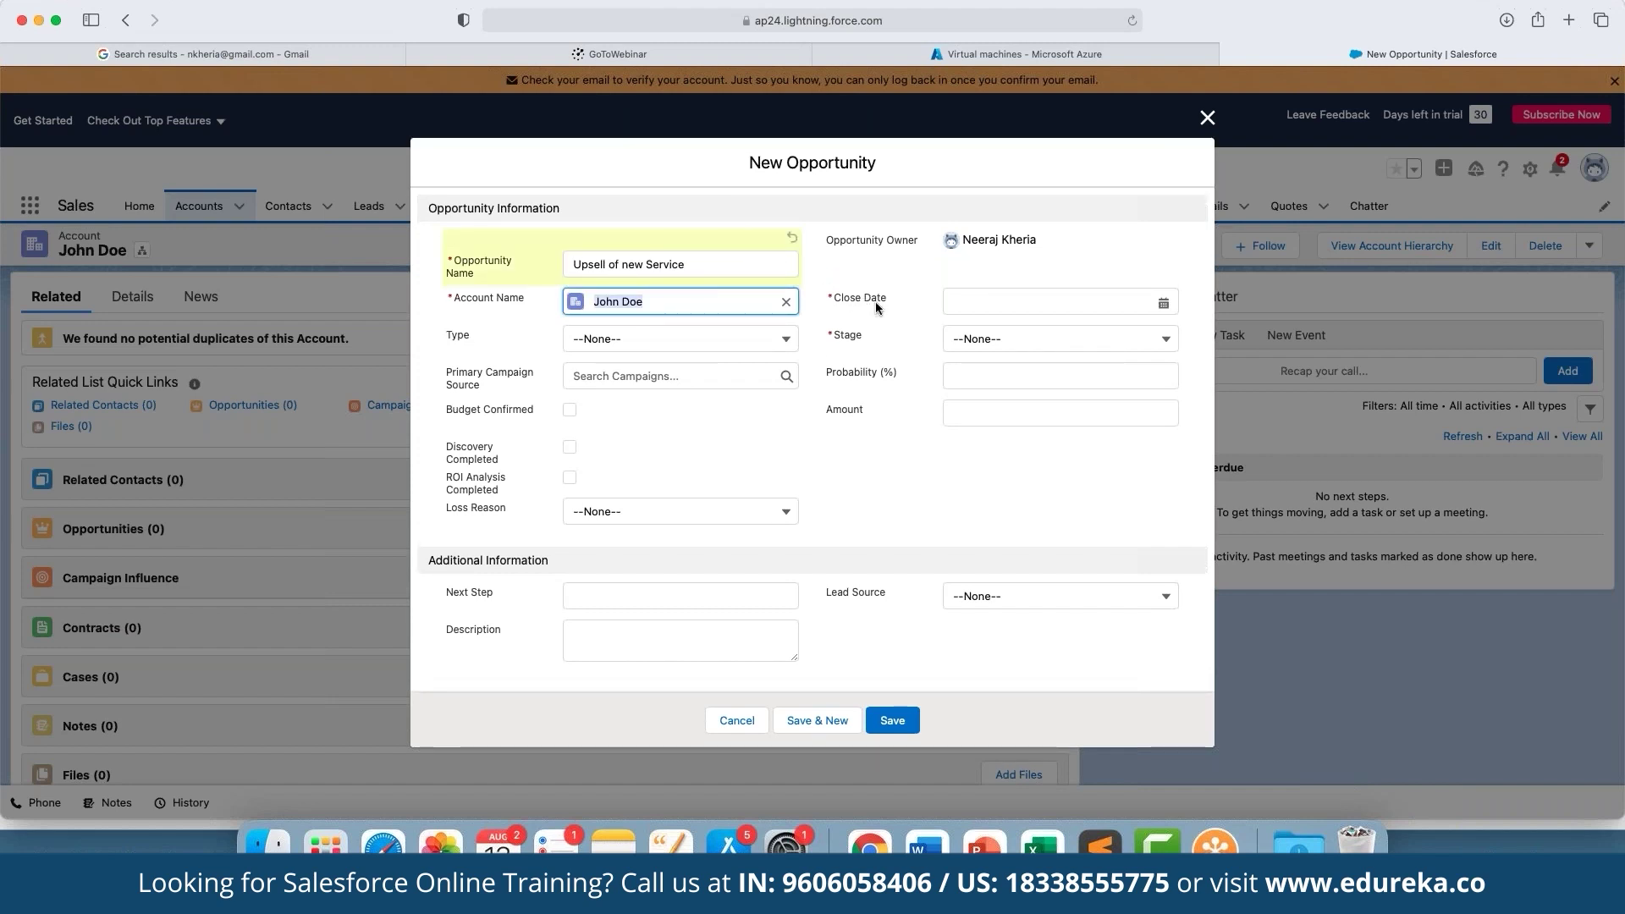
pyautogui.click(926, 284)
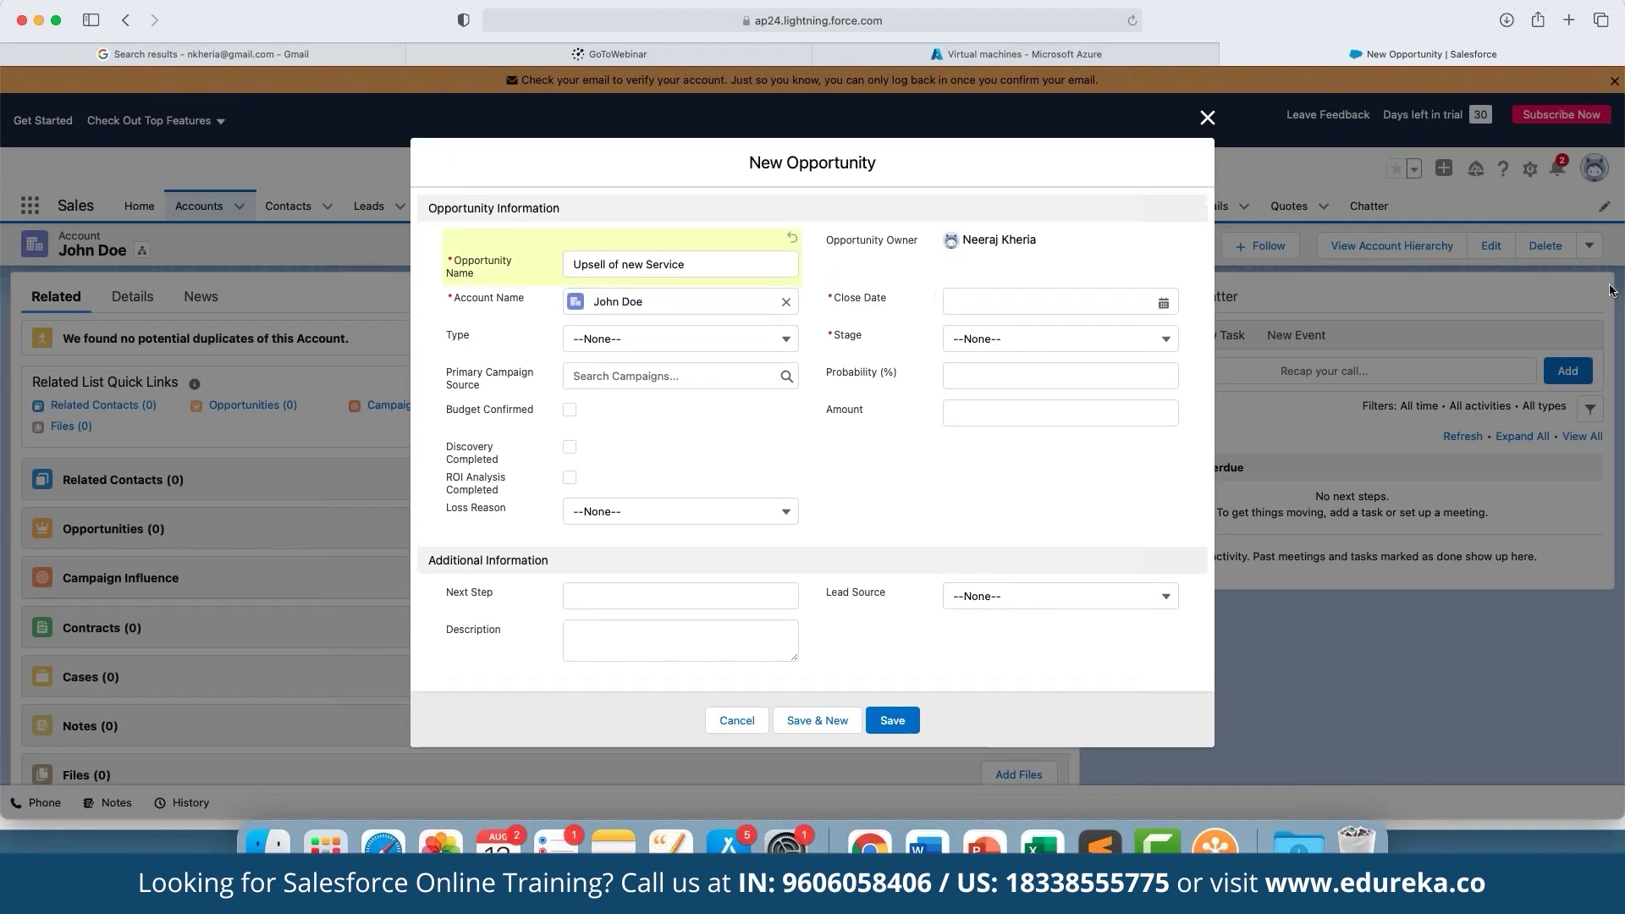
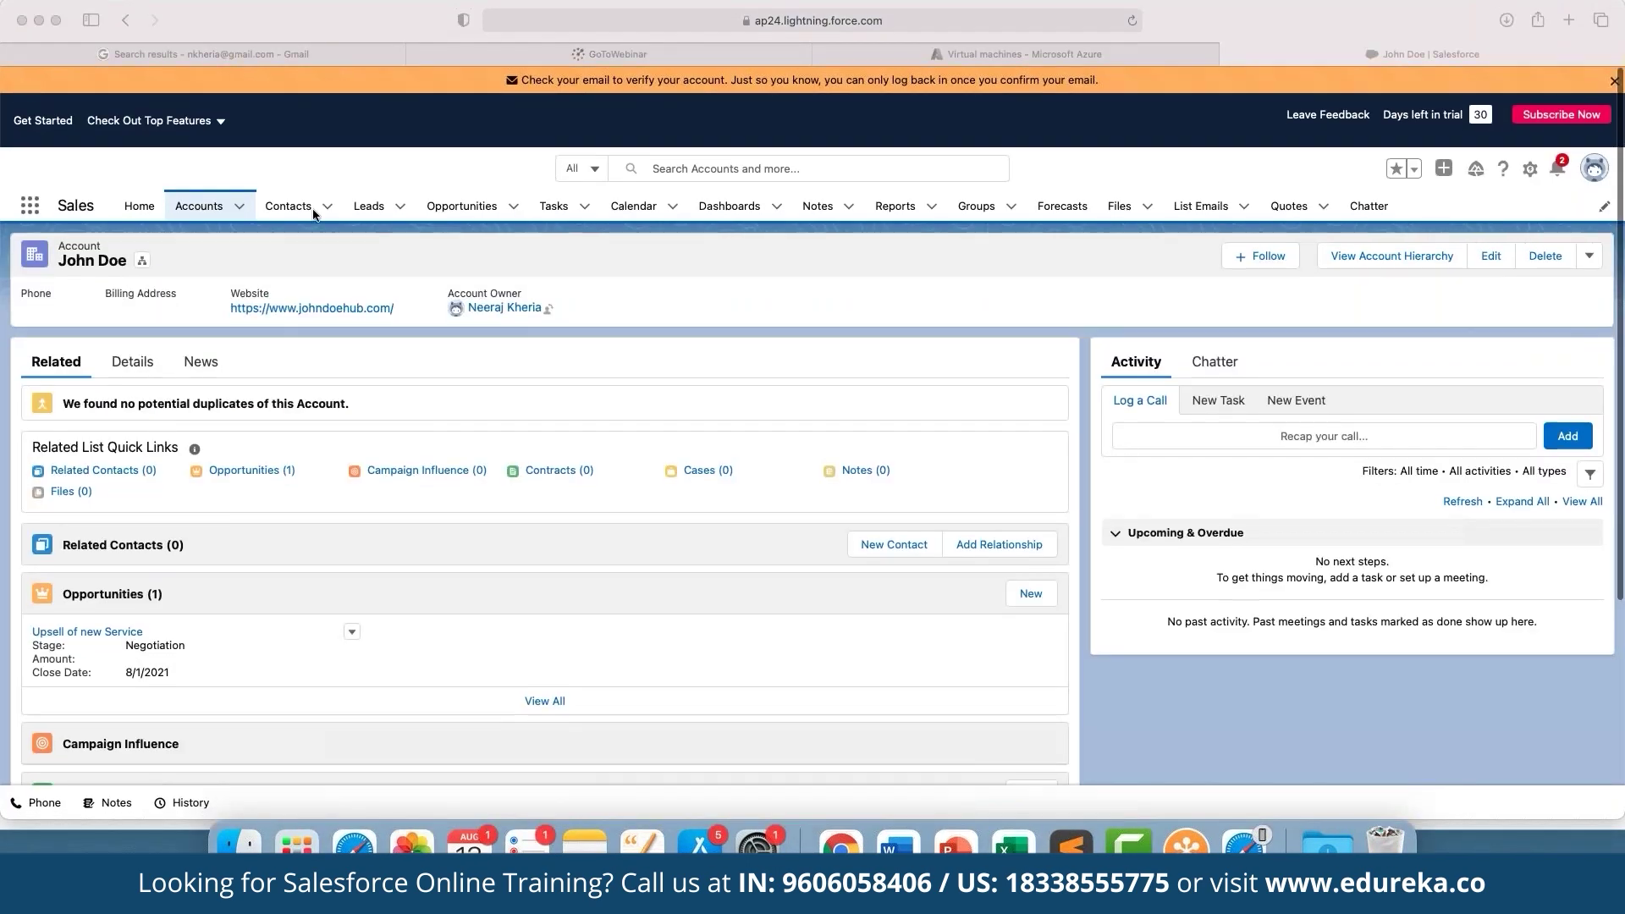
# - Start a new lead, dismiss the location request and set the lead status to Qualified
pyautogui.click(400, 205)
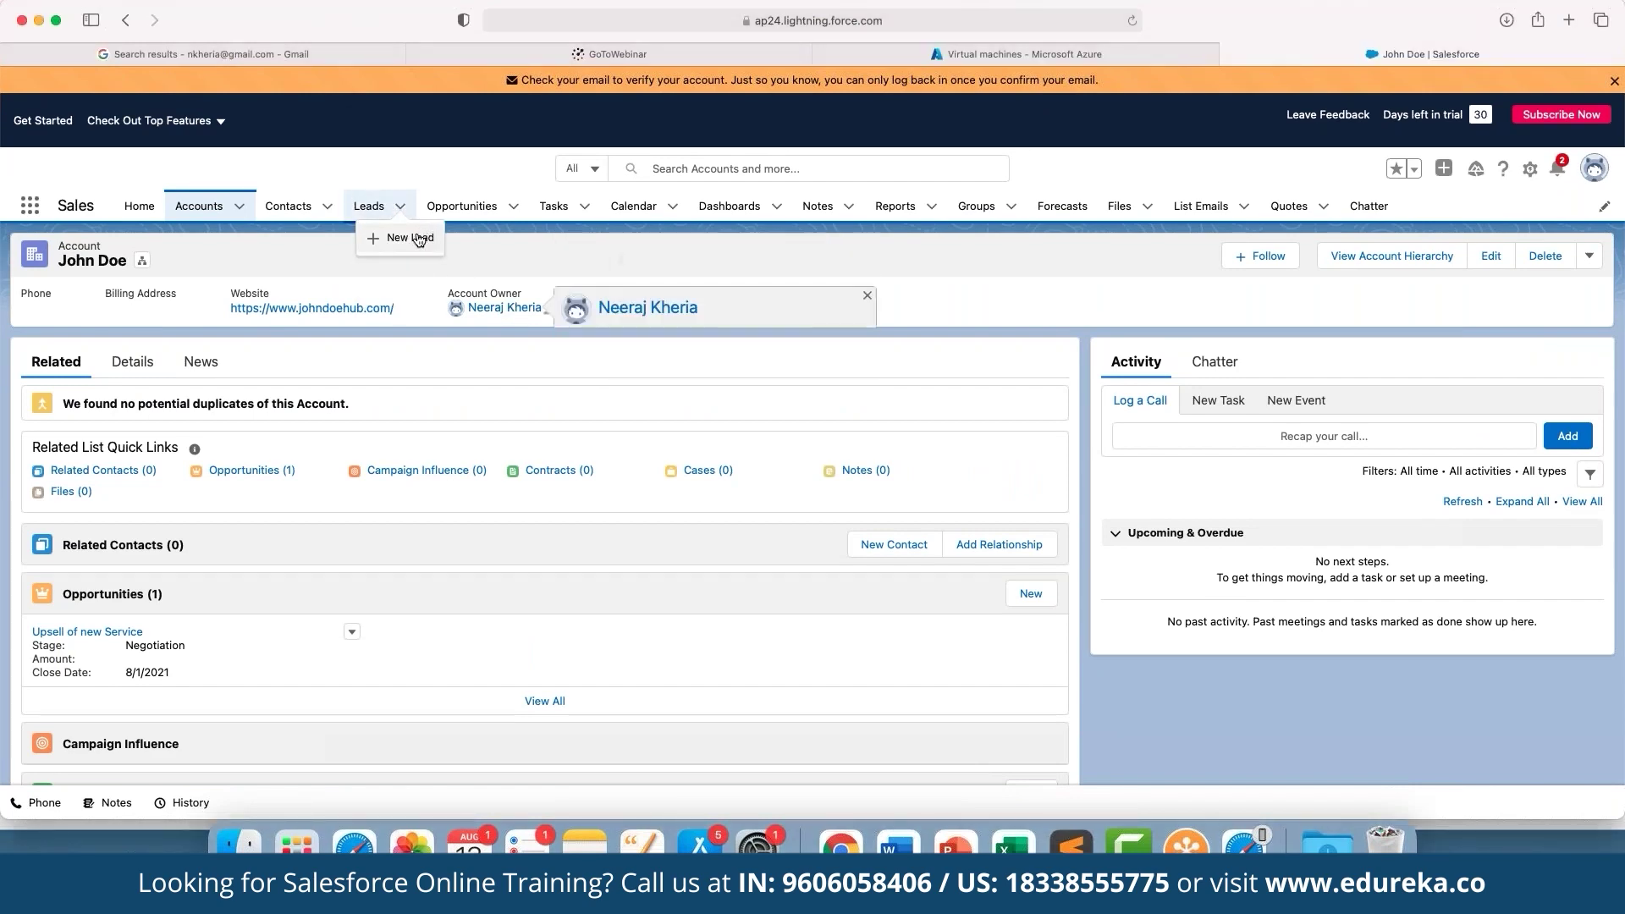
pyautogui.click(403, 237)
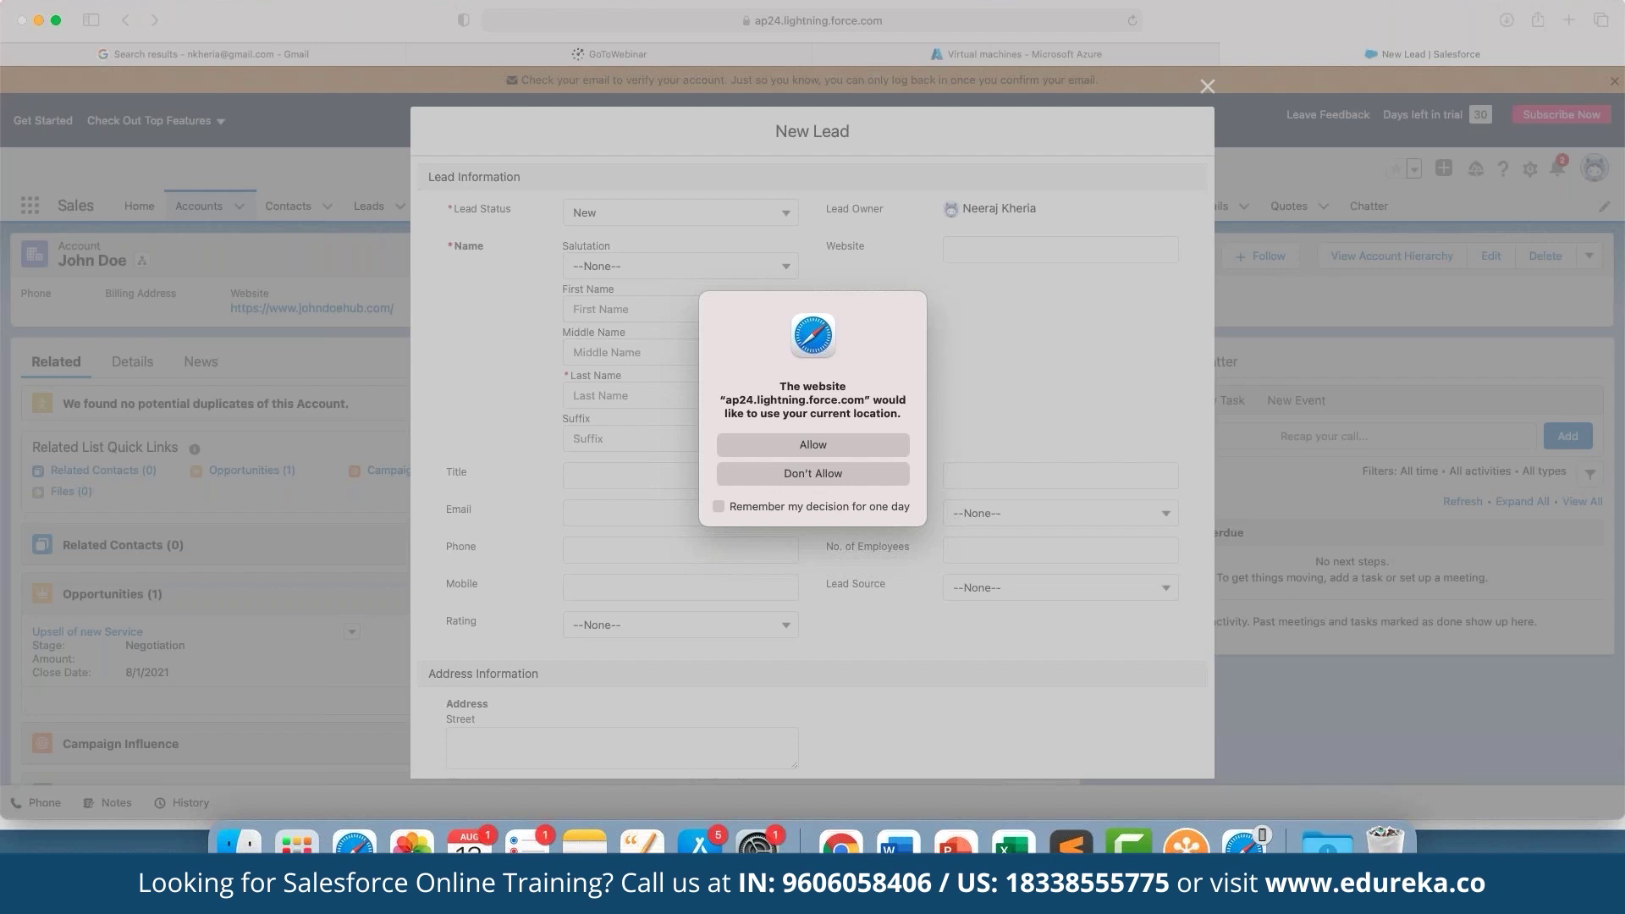
pyautogui.press('Escape')
pyautogui.click(676, 212)
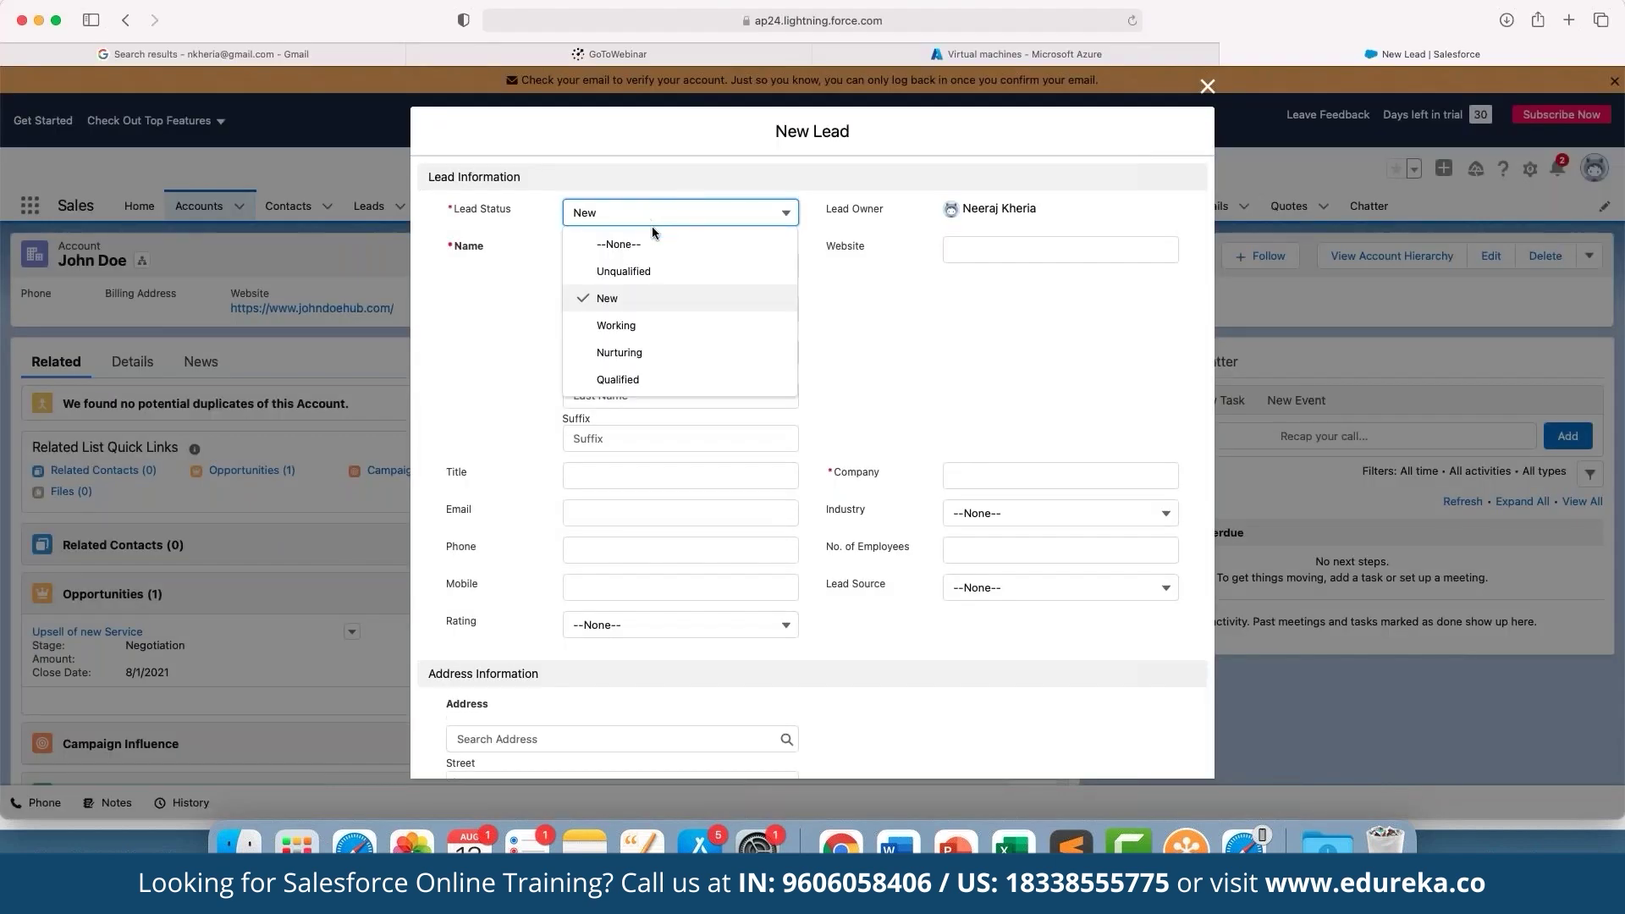
pyautogui.click(664, 380)
# - Set the lead's salutation to Ms. and enter the lead's first and last name
pyautogui.click(710, 293)
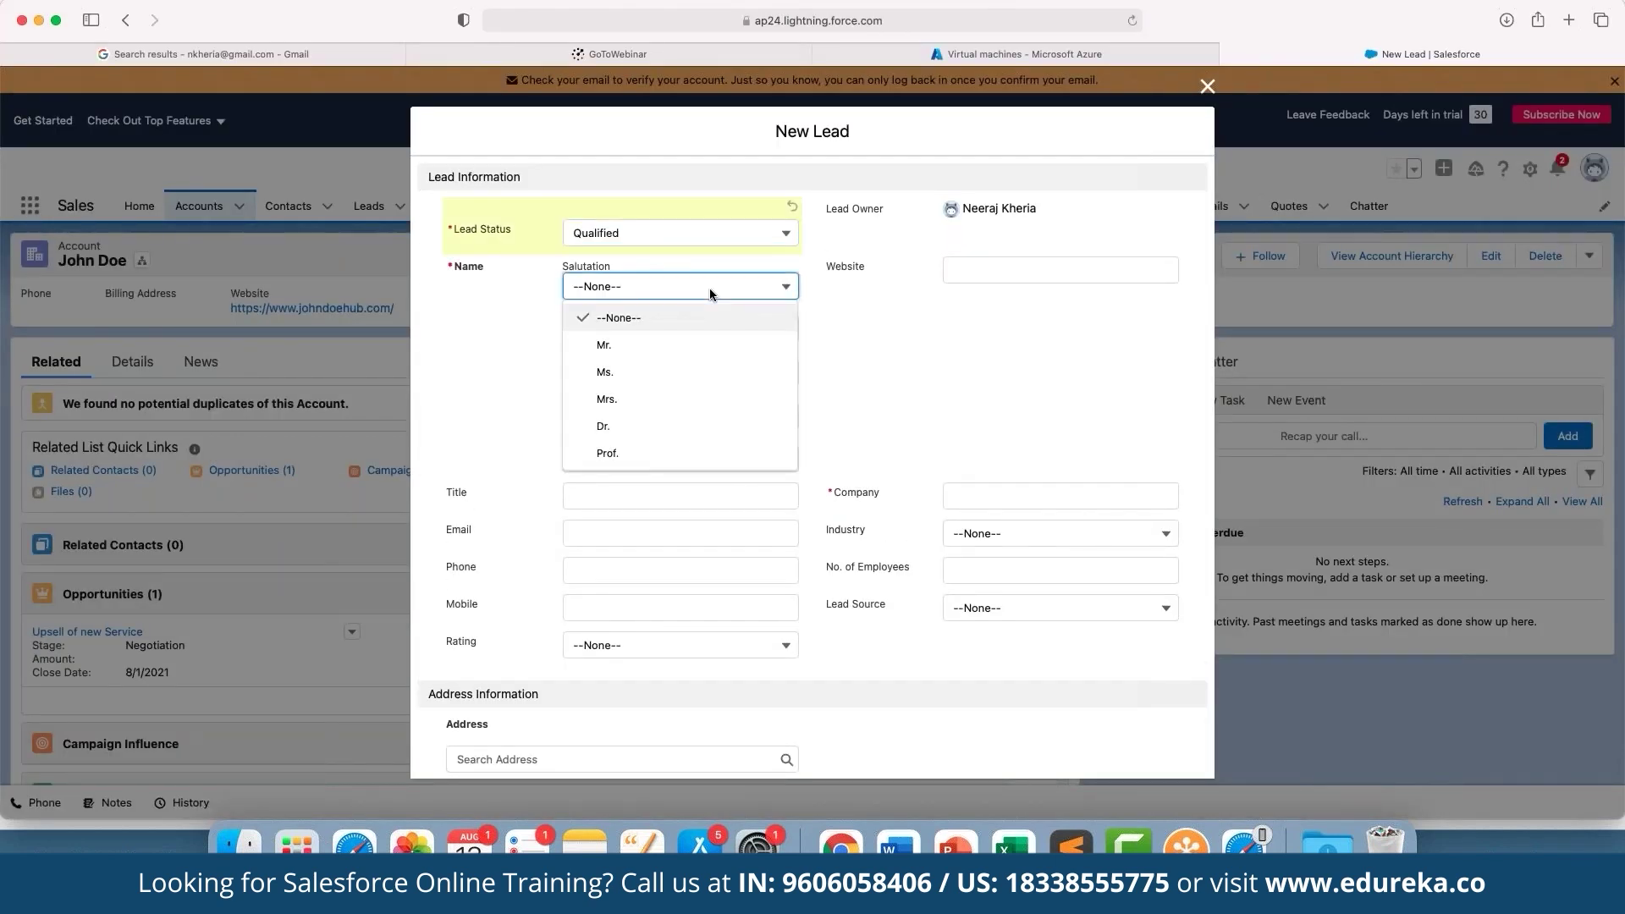
pyautogui.click(688, 371)
pyautogui.click(662, 326)
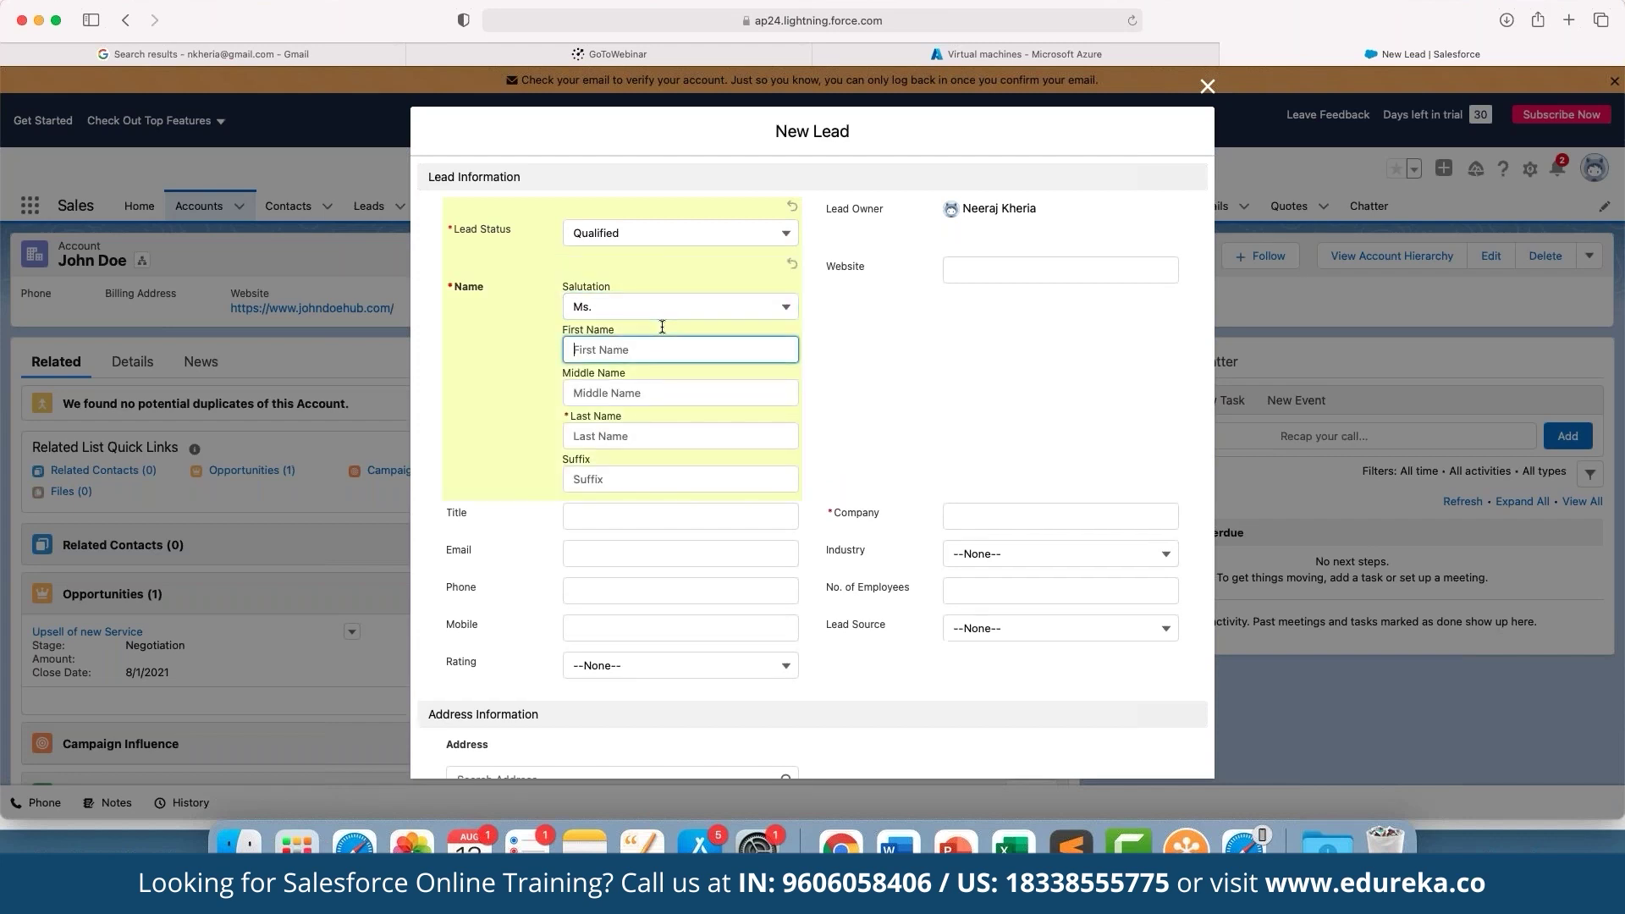
pyautogui.write('Jane')
pyautogui.press('Tab')
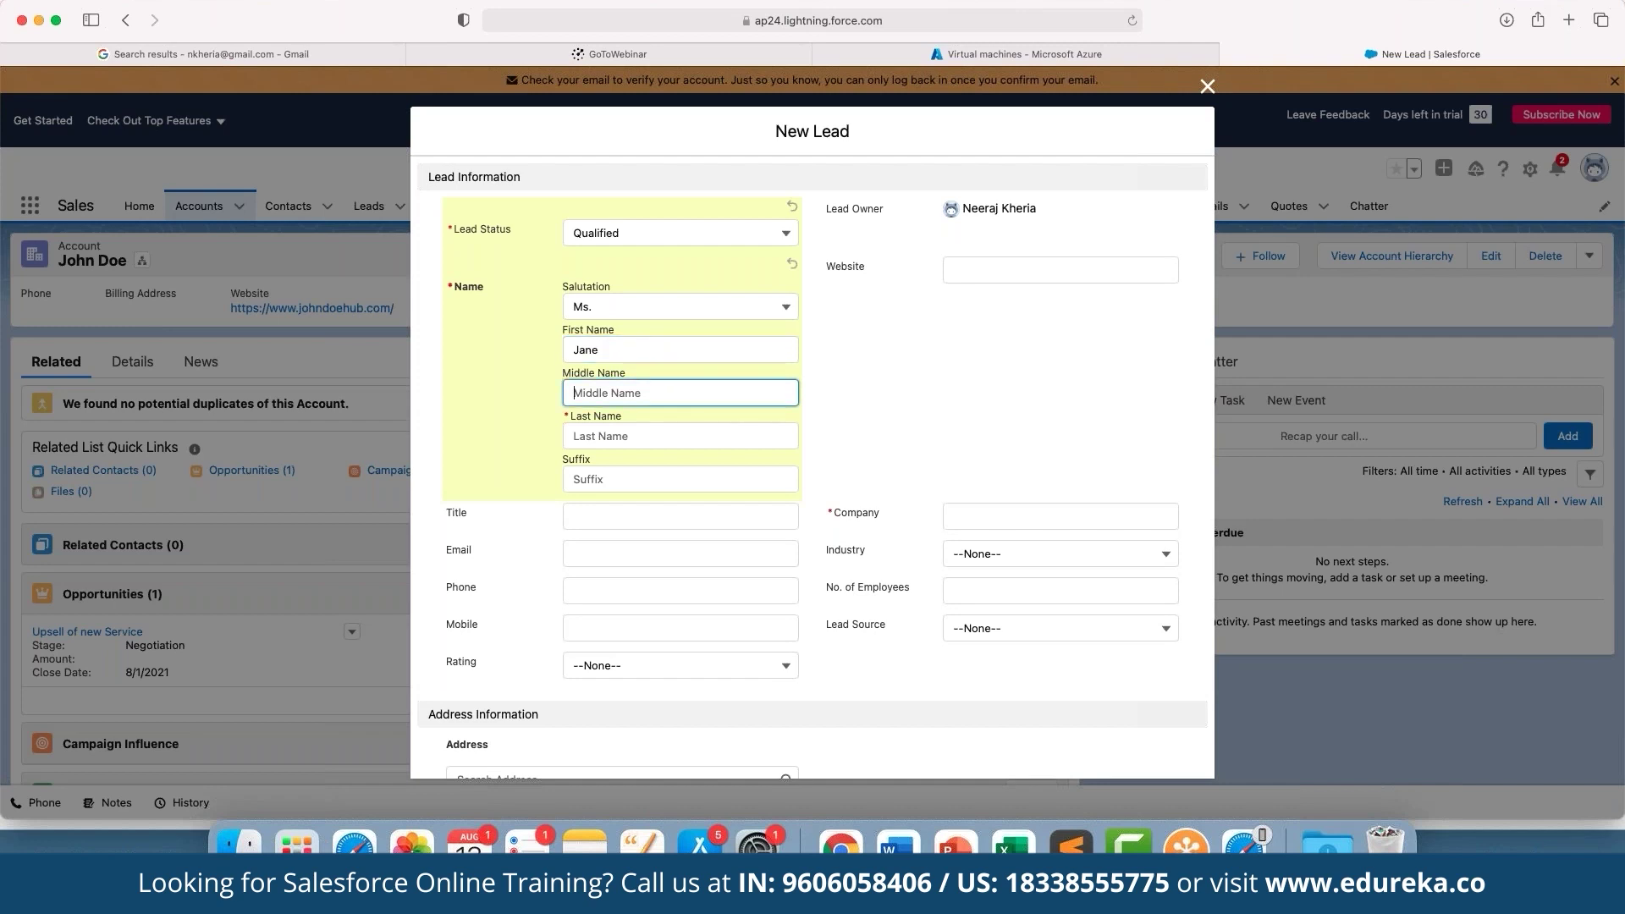
pyautogui.press('Tab')
pyautogui.write('Doe')
pyautogui.press('Tab')
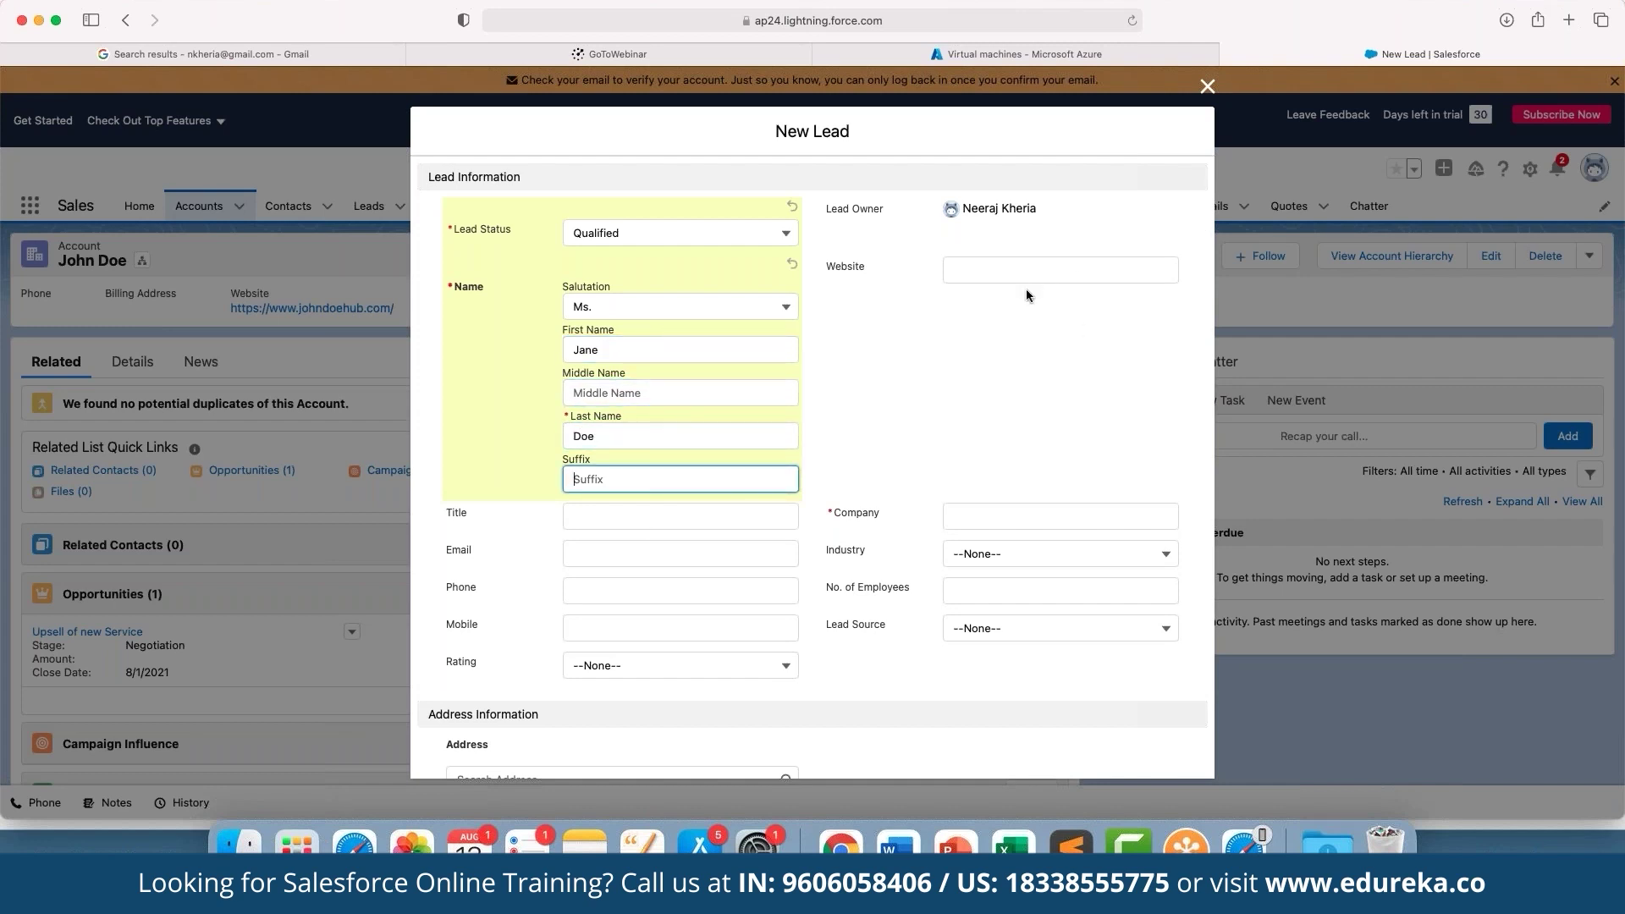
# - Set the lead's rating to Hot and company to ABC, and save the lead
pyautogui.scroll(-3, 754, 499)
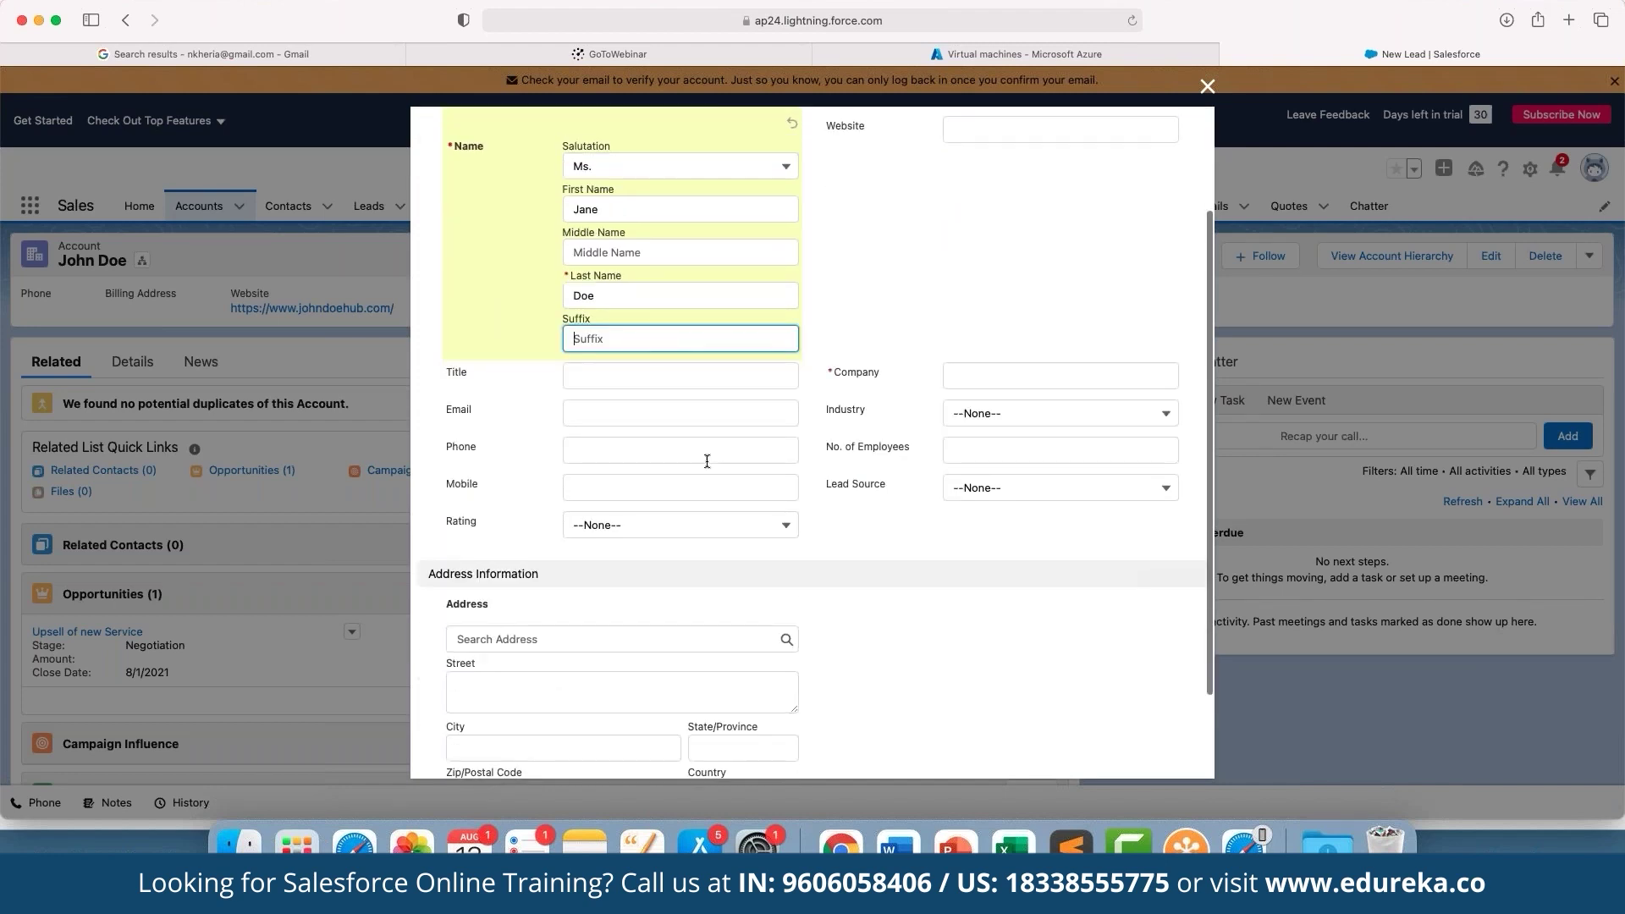
pyautogui.scroll(-2, 703, 477)
pyautogui.click(677, 459)
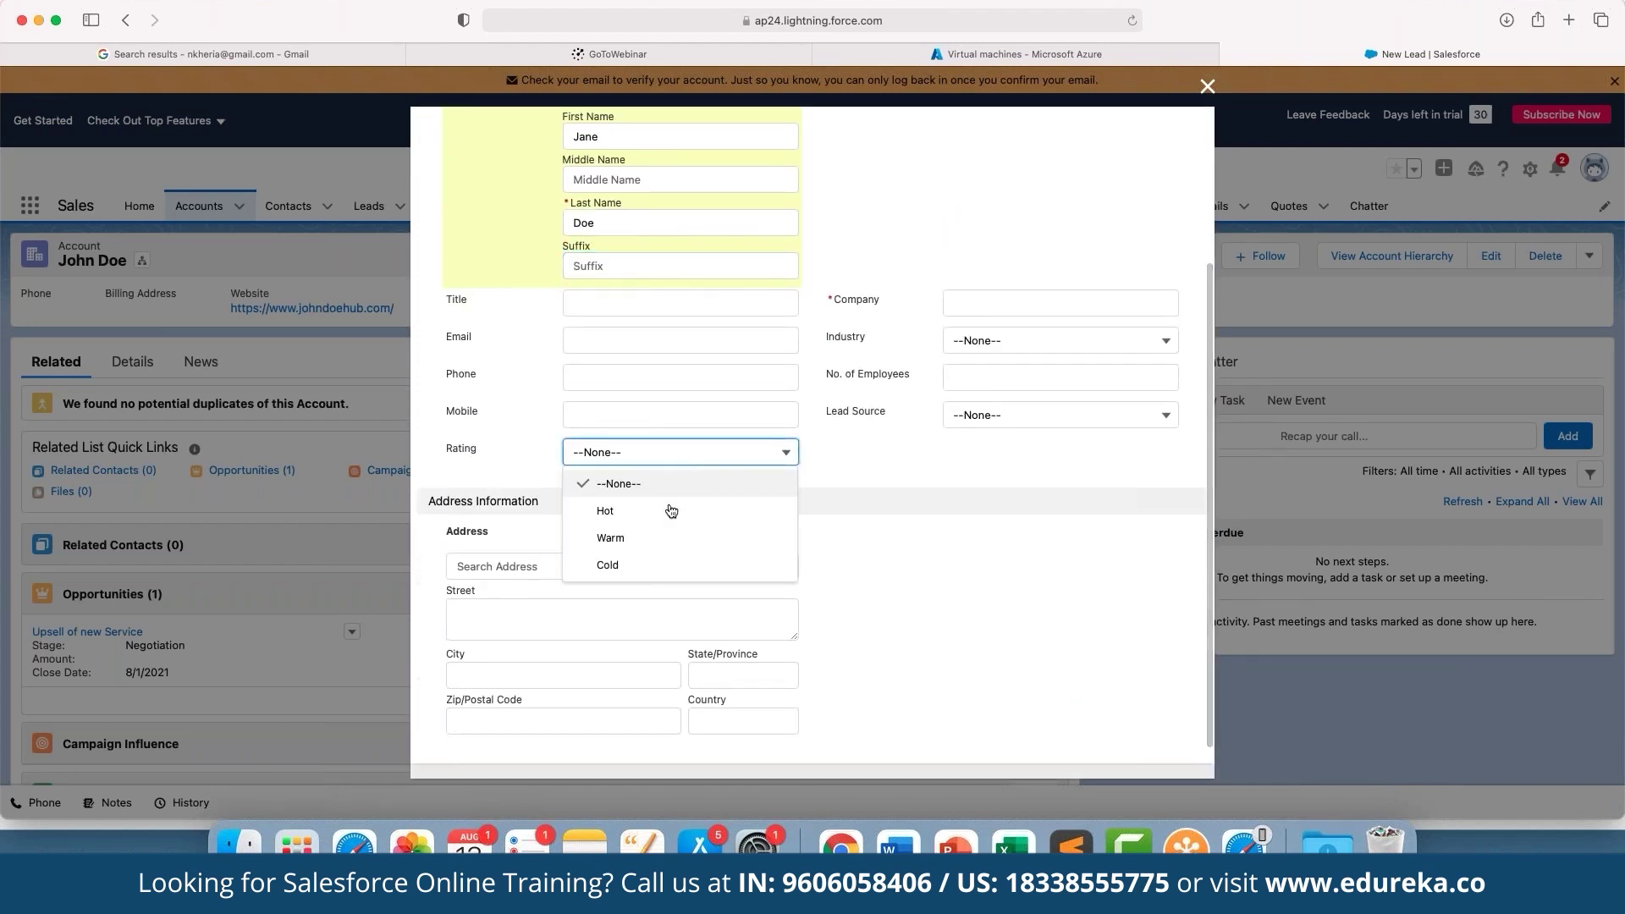
pyautogui.click(668, 511)
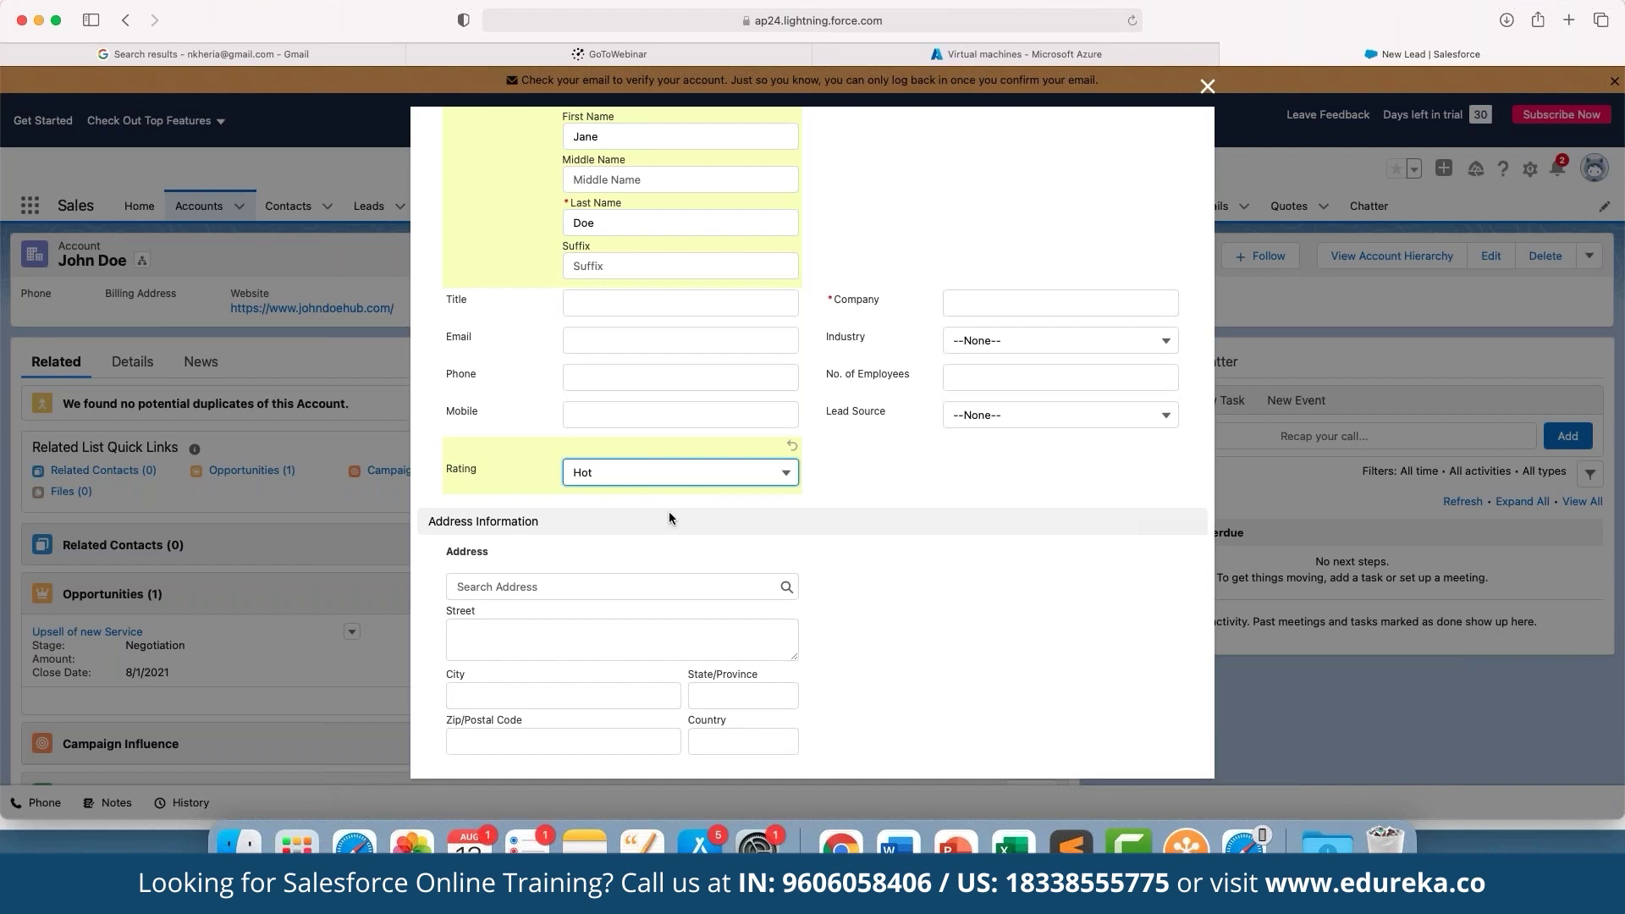
pyautogui.click(923, 527)
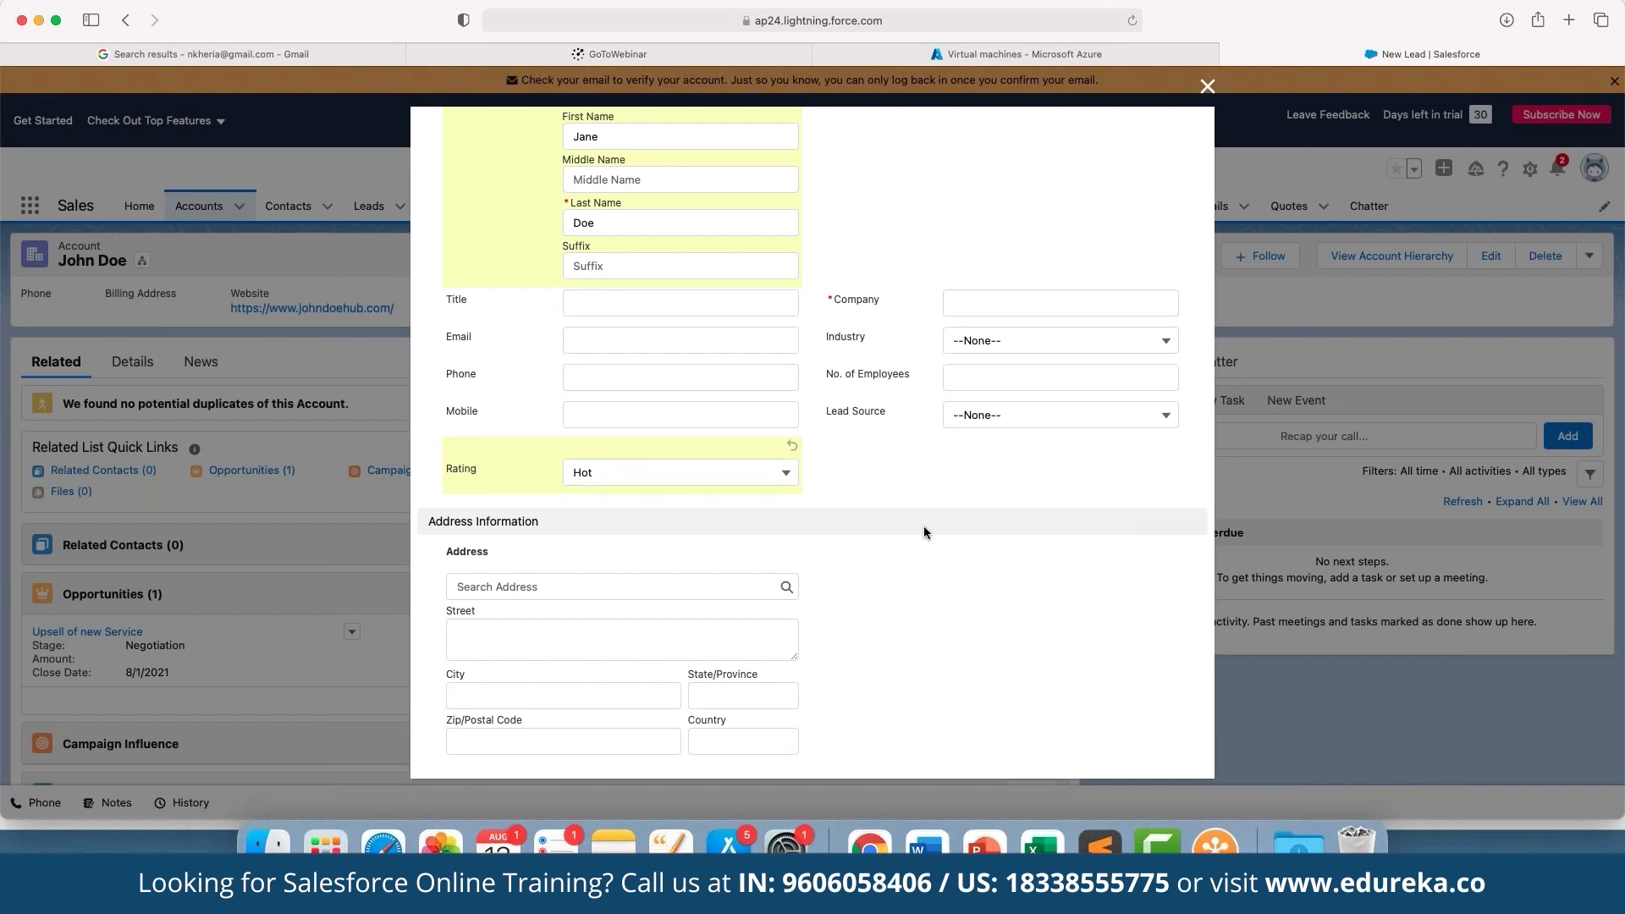
pyautogui.click(1015, 303)
pyautogui.write('ABC')
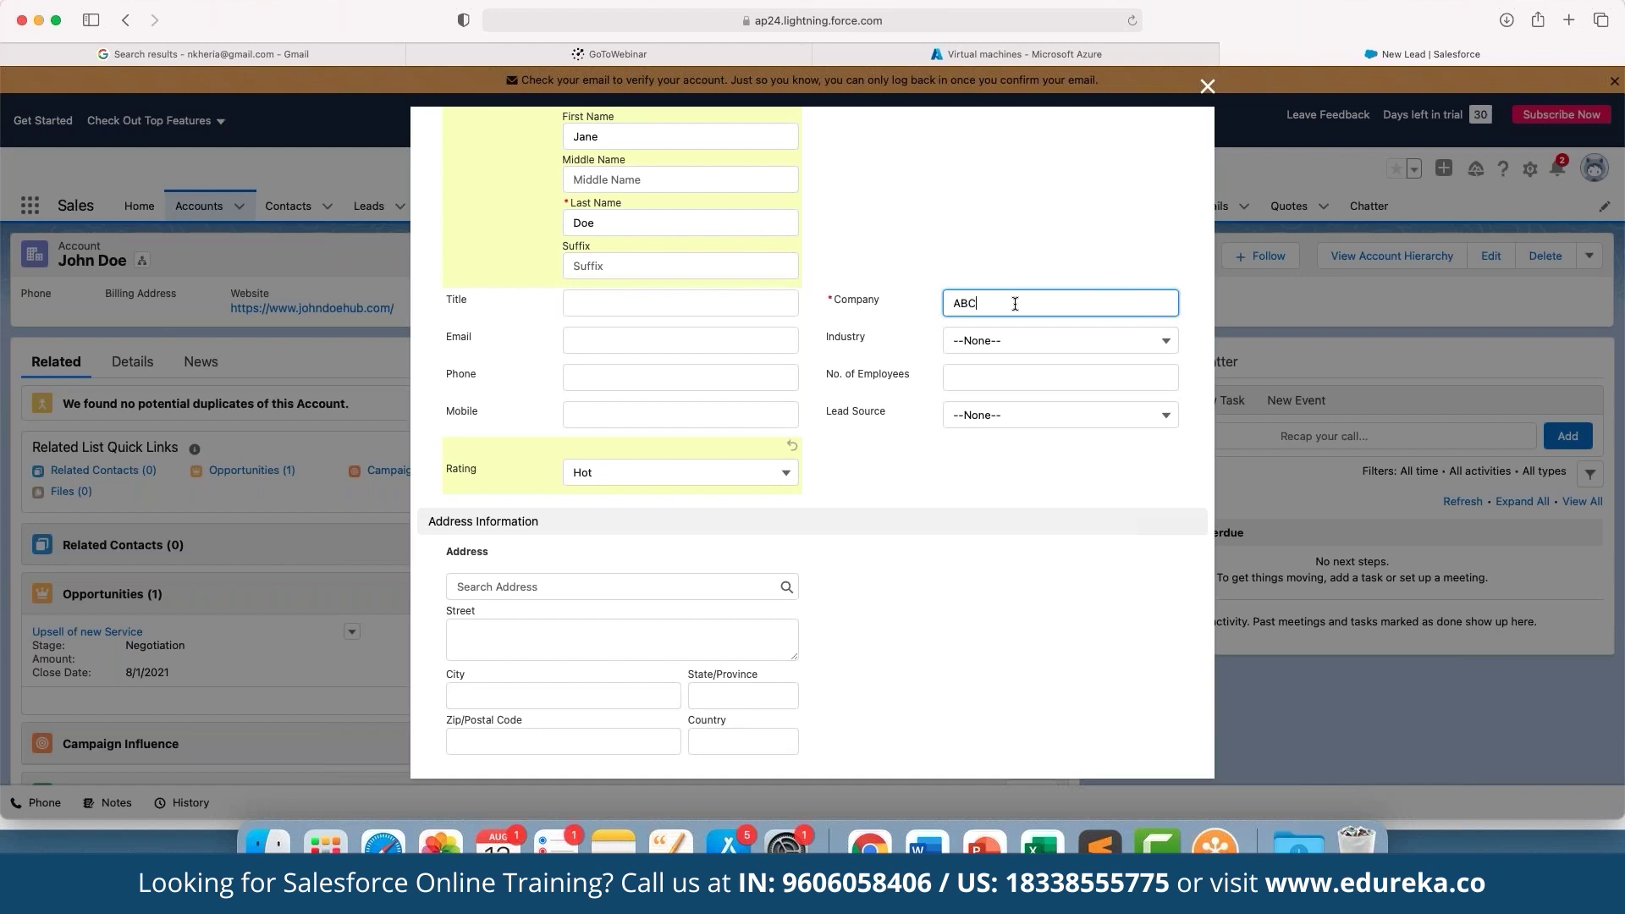
pyautogui.scroll(-2, 1004, 496)
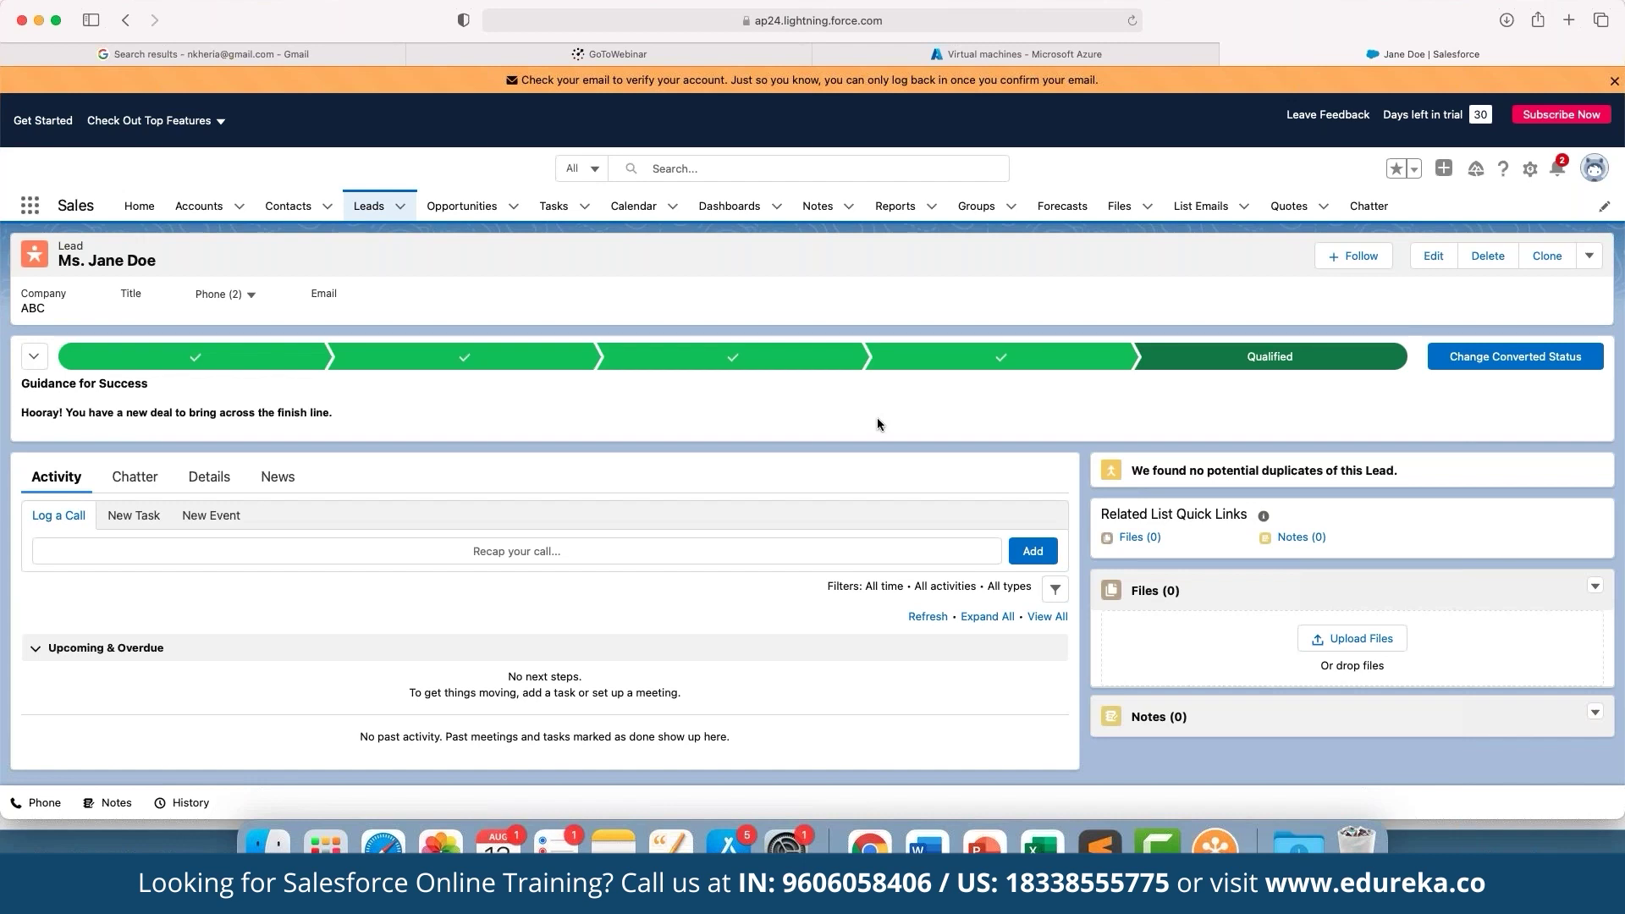
# - Open the Opportunities list
pyautogui.click(499, 208)
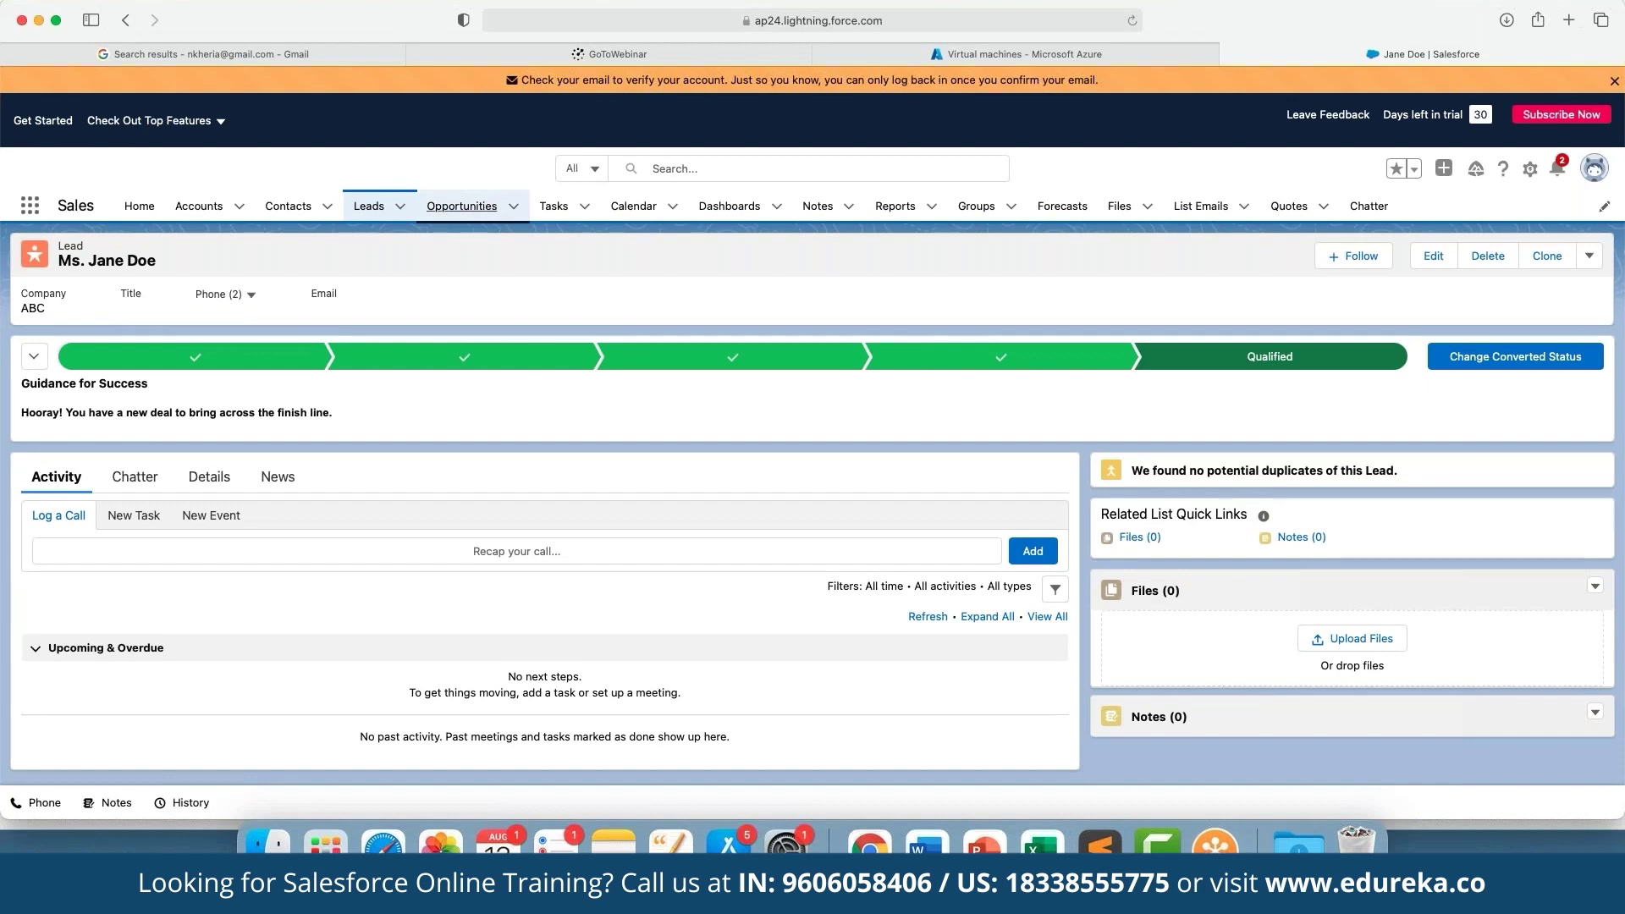